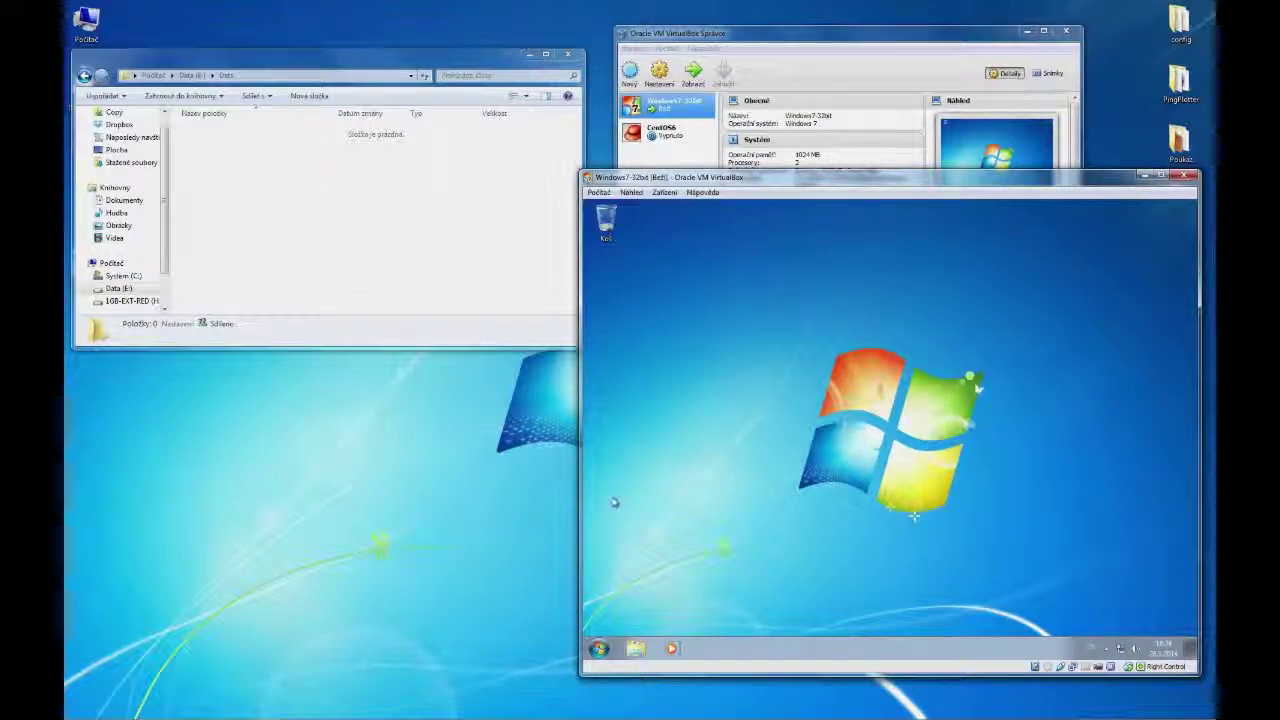
Shut down the running Windows 7 guest and attach the clonezilla-live-2.2.1-25-i686-pae.iso image to the Windows7-32bit machine's virtual CD/DVD drive
click(598, 648)
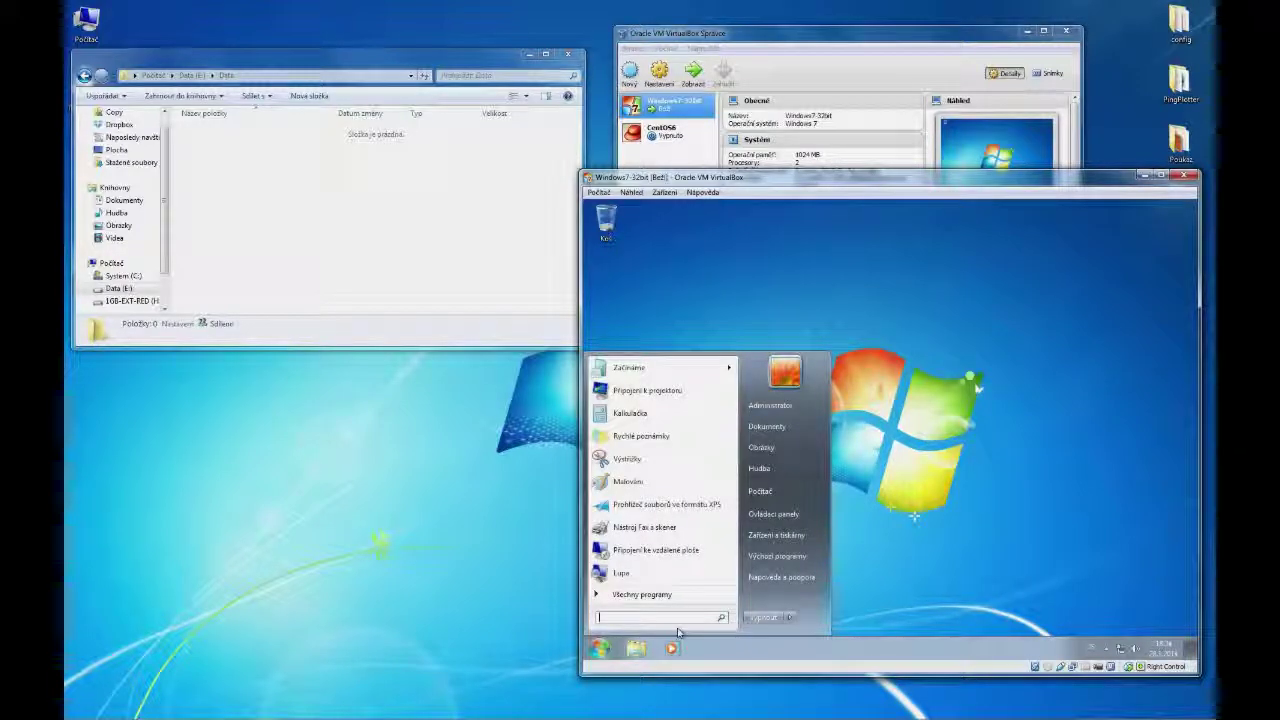
click(763, 617)
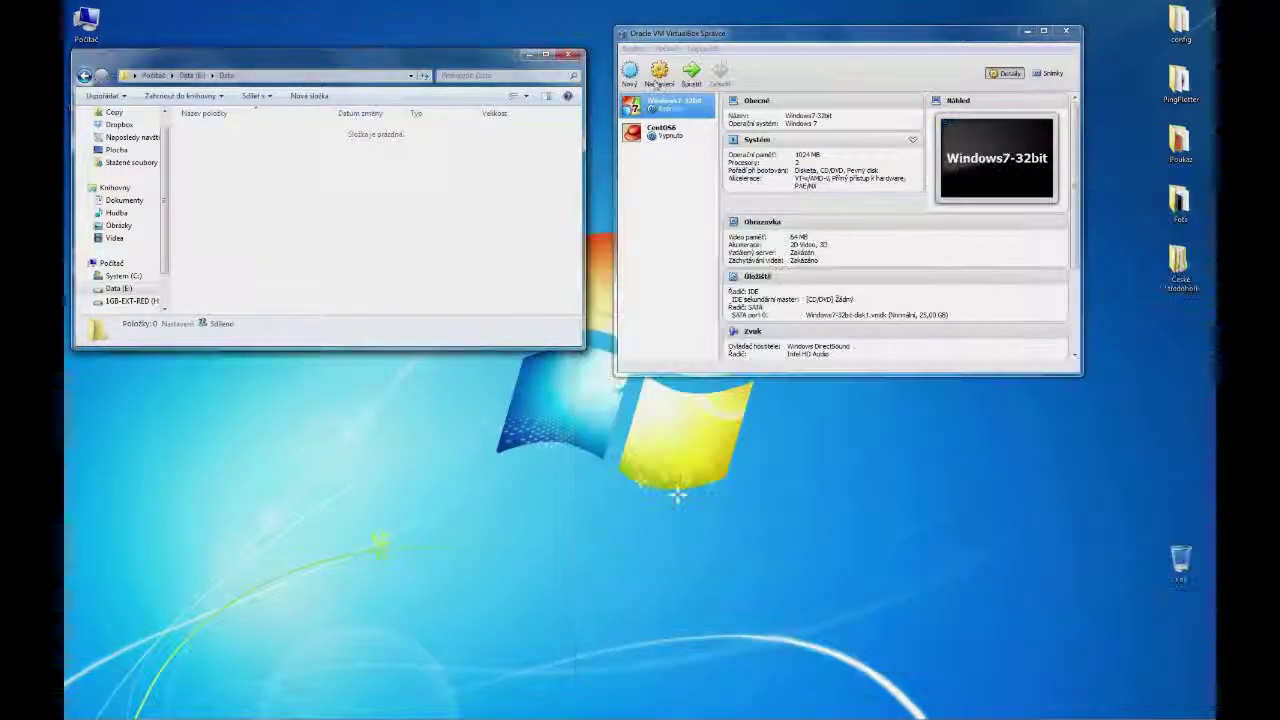
click(666, 80)
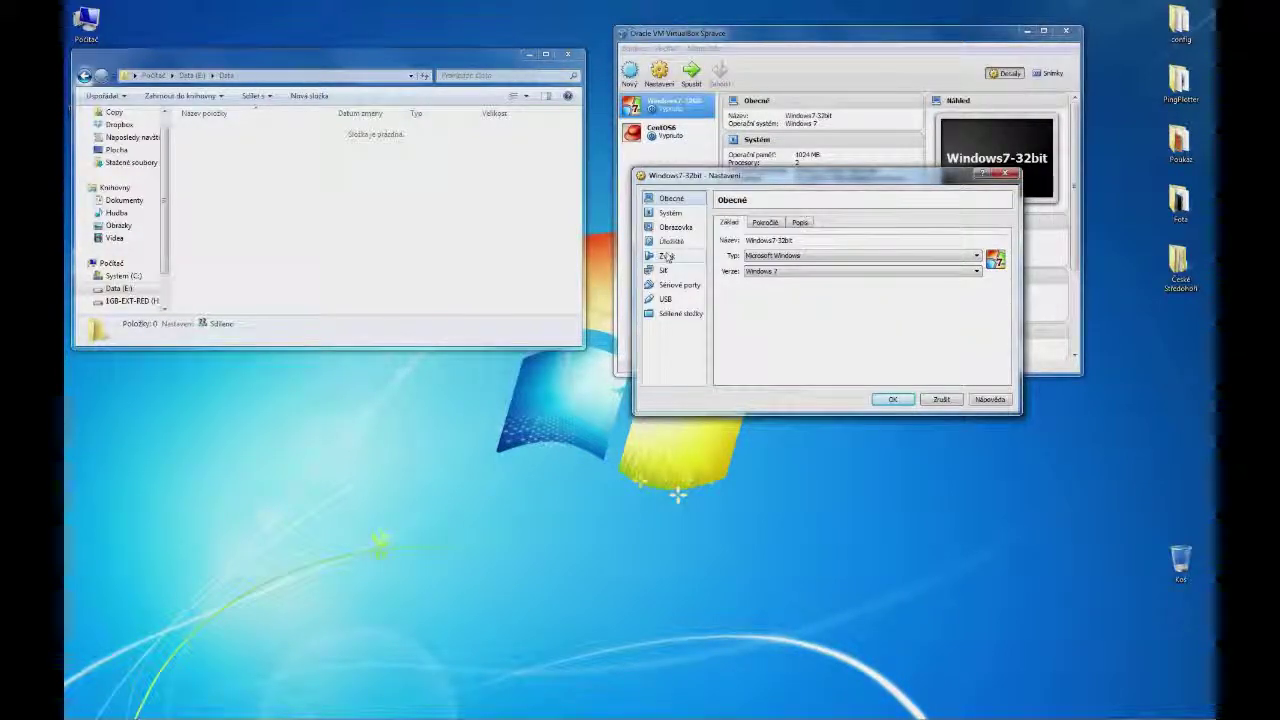
click(670, 241)
click(745, 248)
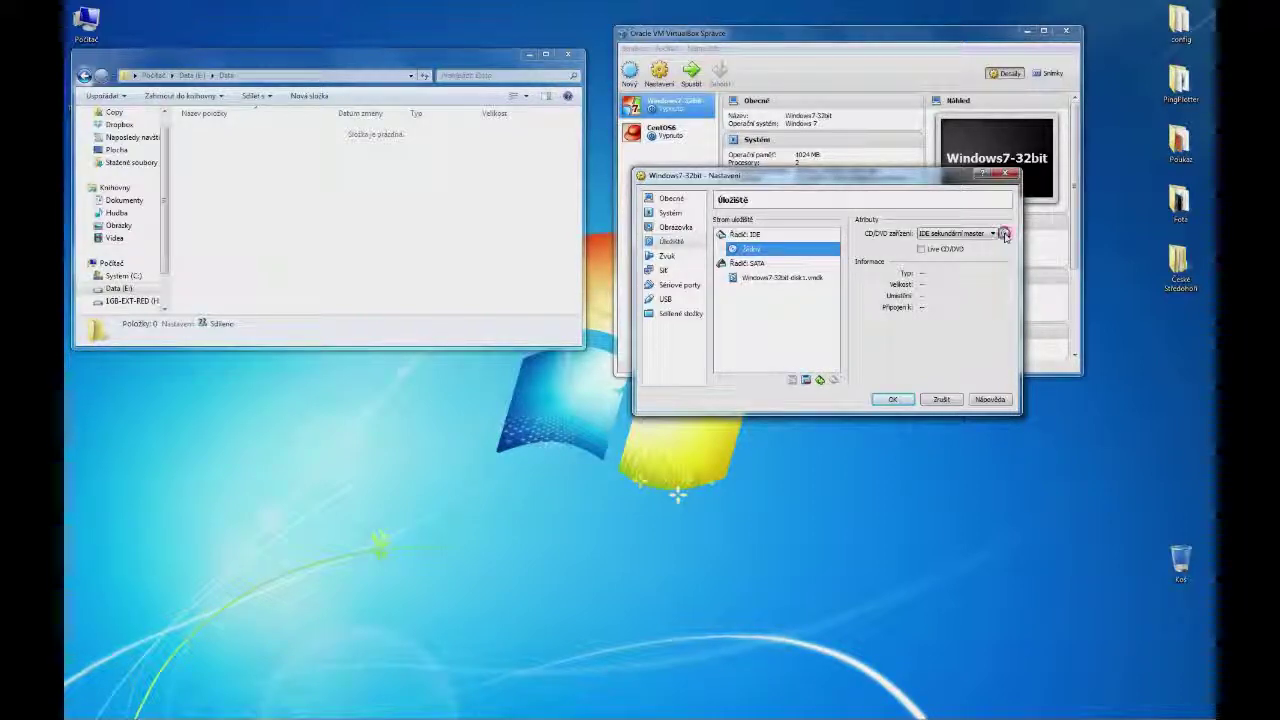
click(1005, 233)
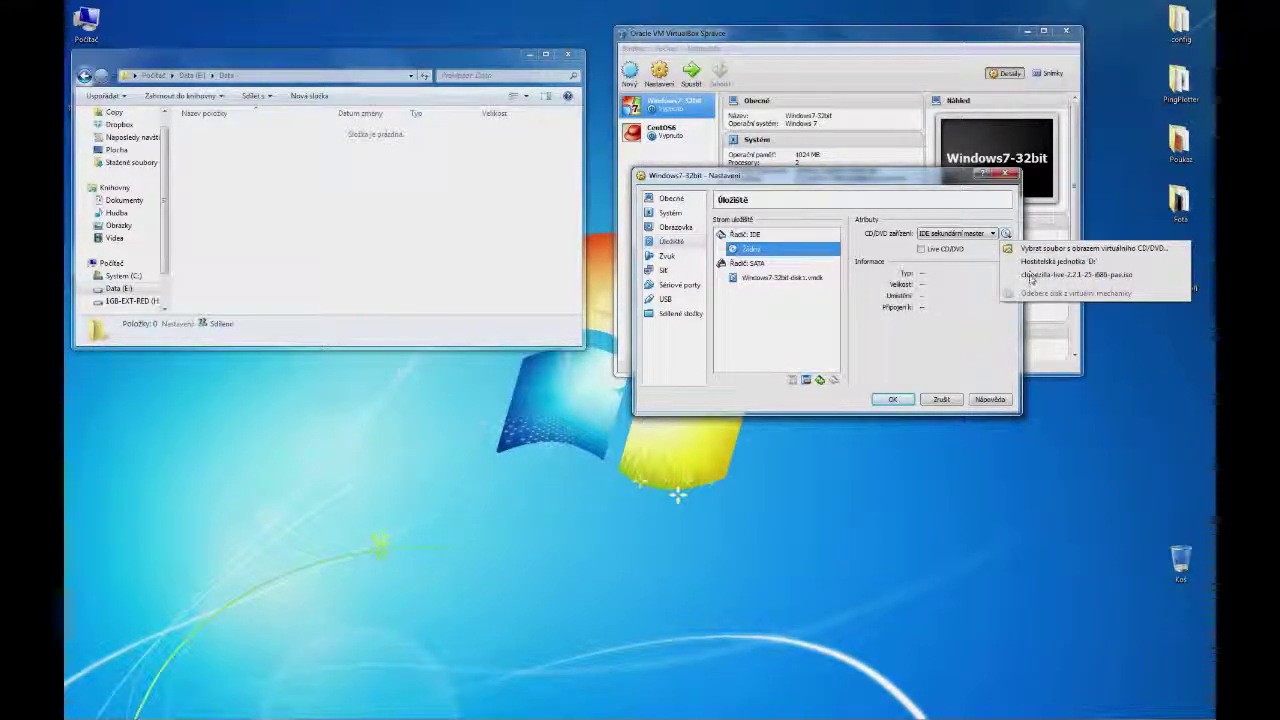
click(1030, 275)
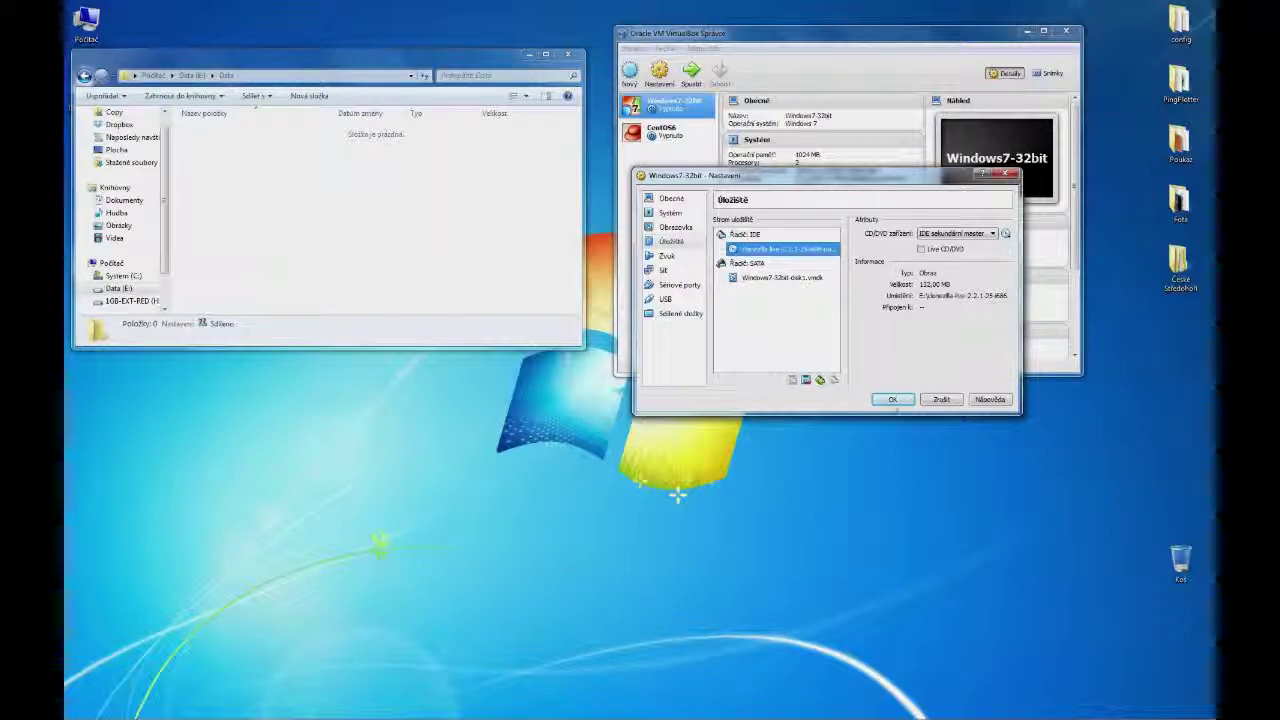
drag(855, 182, 857, 216)
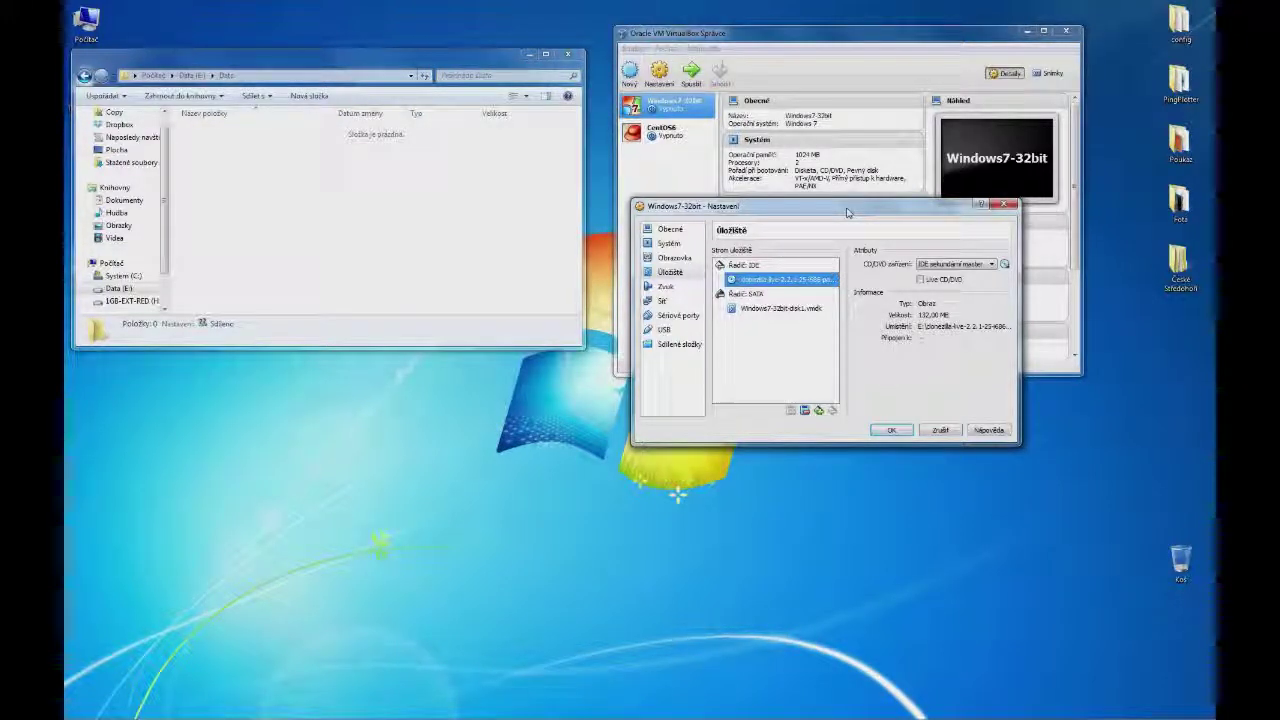
click(894, 430)
Start the Windows7-32bit machine and boot Clonezilla live with the default settings, VGA 800x600
click(691, 72)
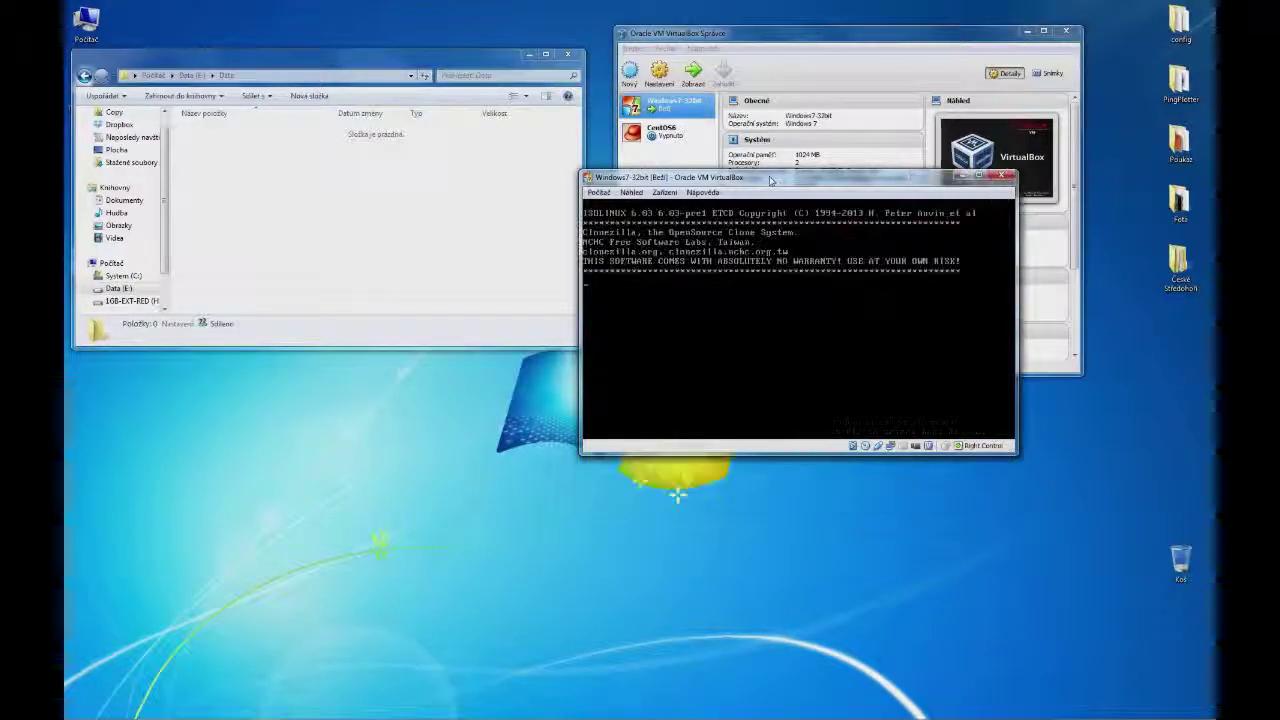
key(Up)
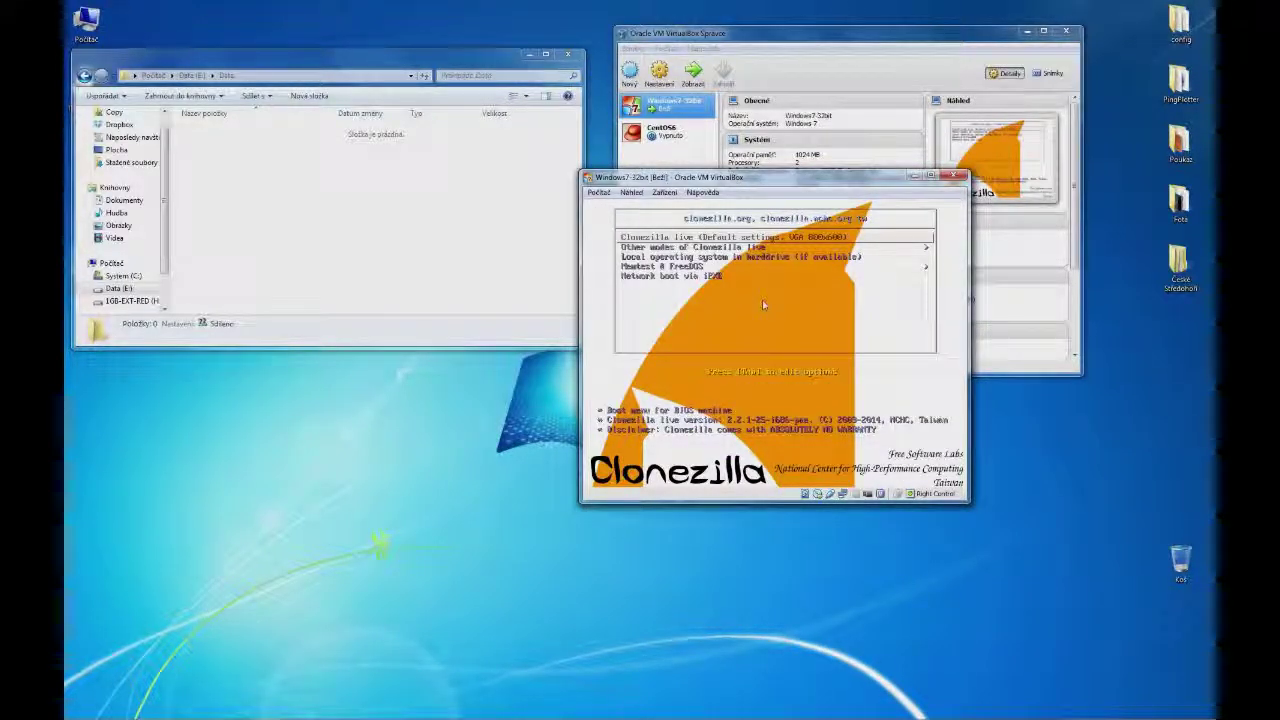
key(Return)
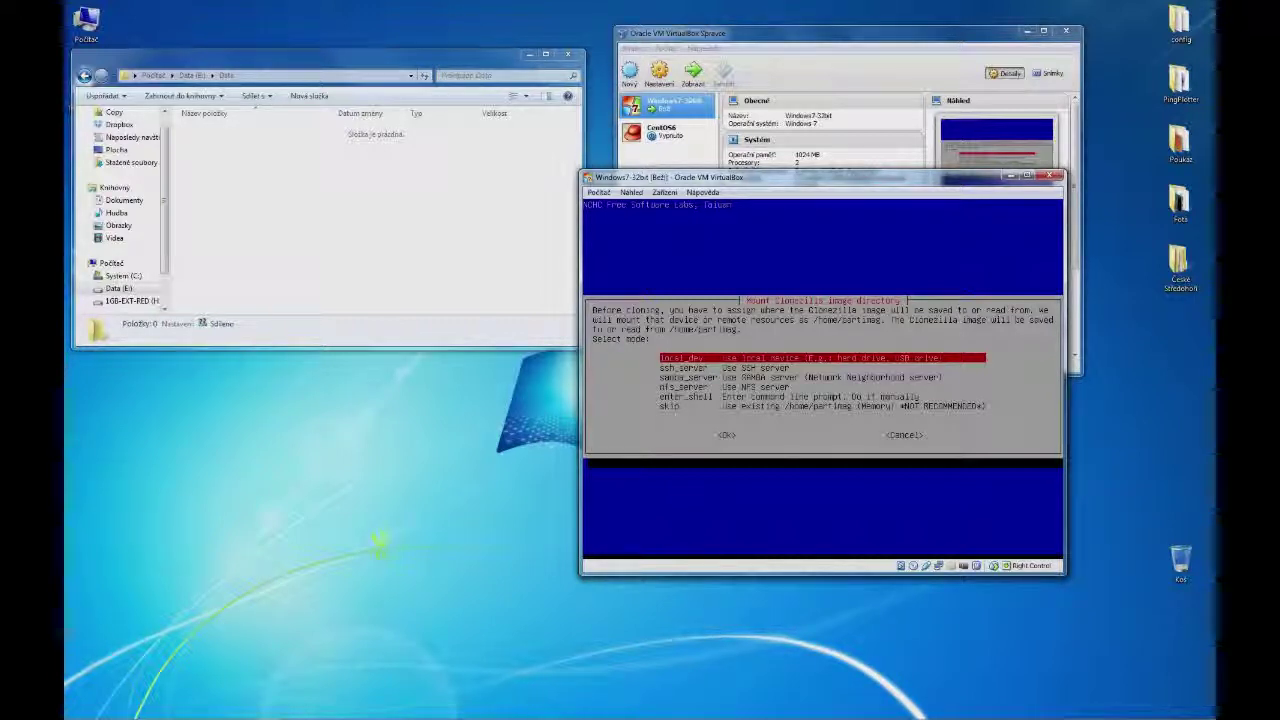
Choose samba_server as the Clonezilla image location and set the server's IP address to 10.0.0.13
key(Down)
key(Down)
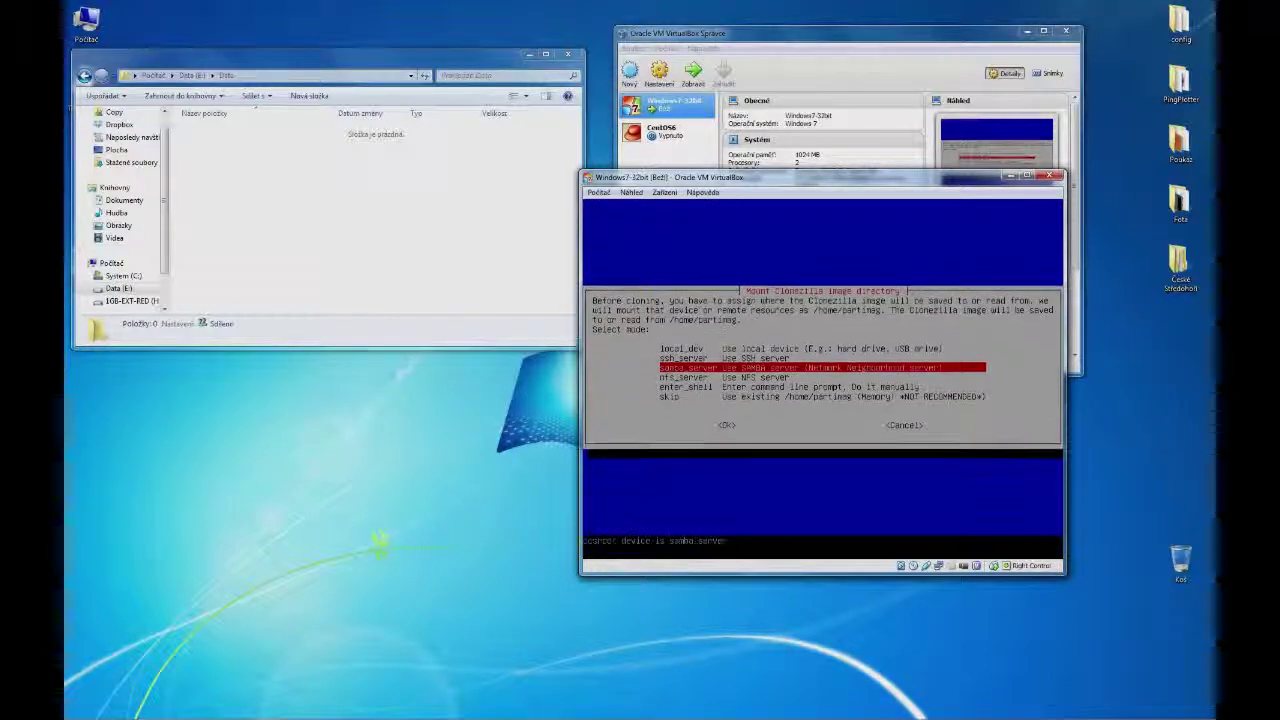
key(Return)
key(Return)
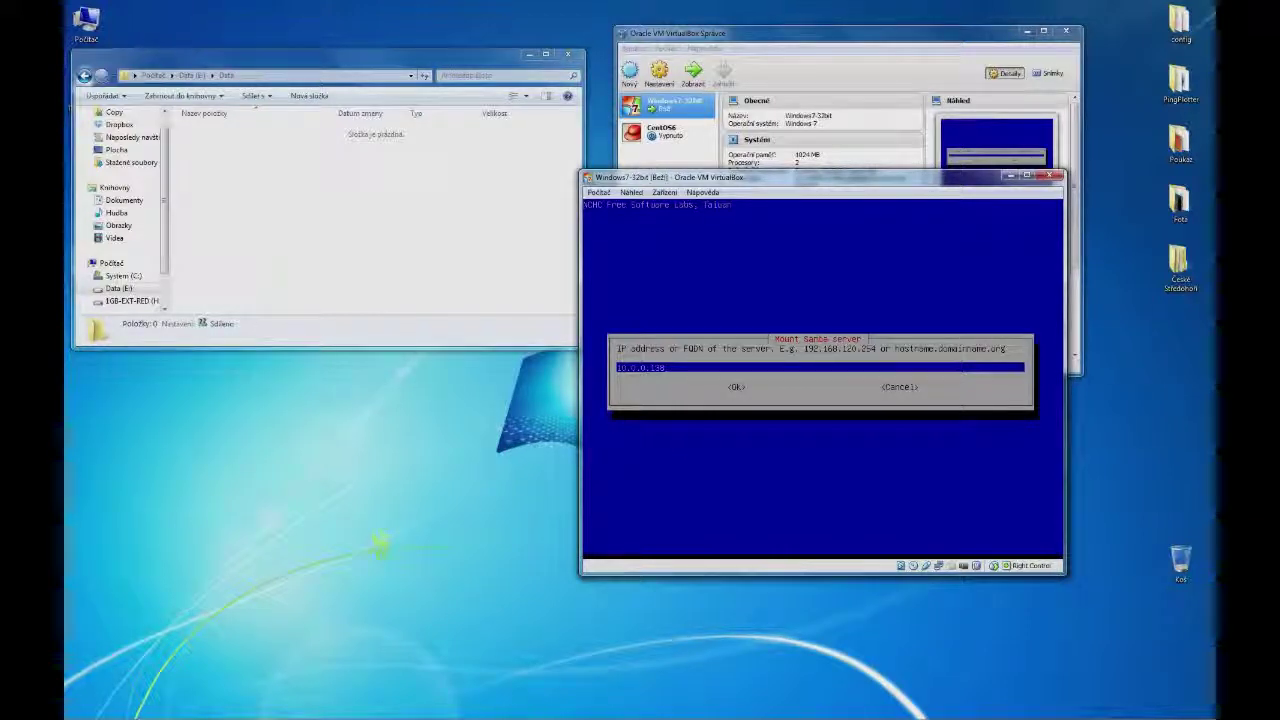
key(BackSpace)
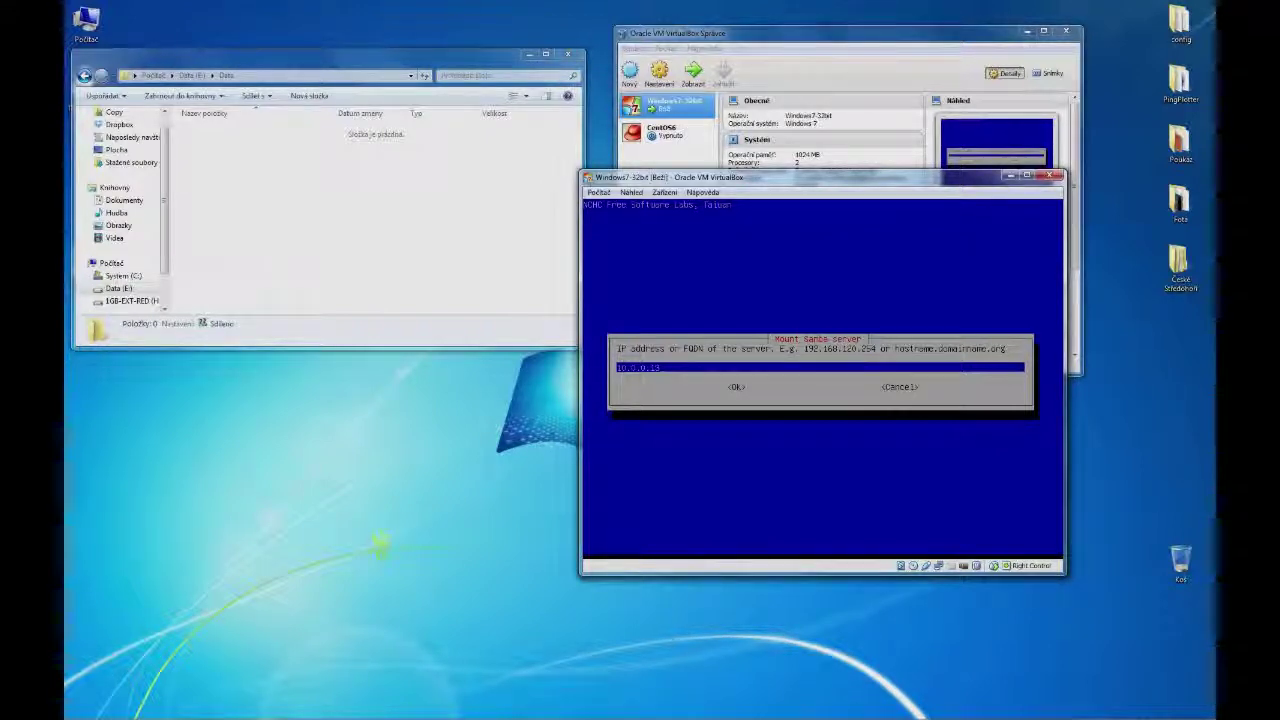
key(Tab)
key(Return)
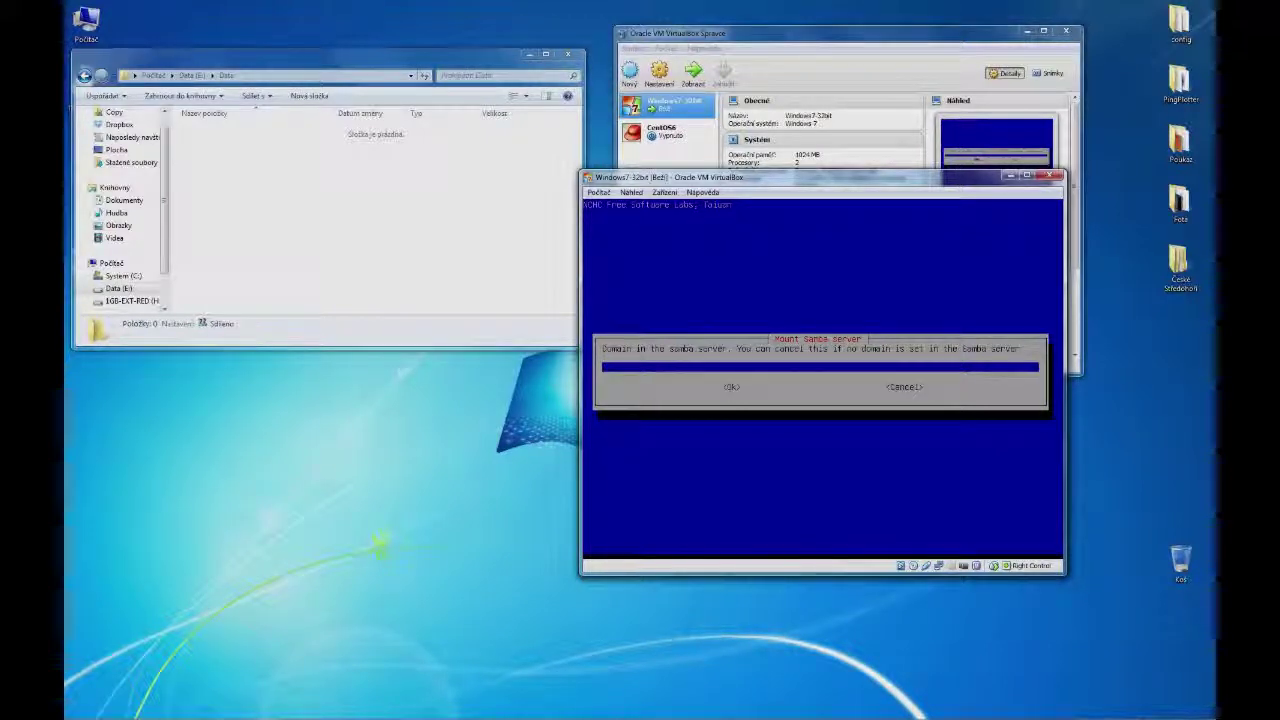
Leave the Samba domain empty and set the server account to user
key(Tab)
key(Return)
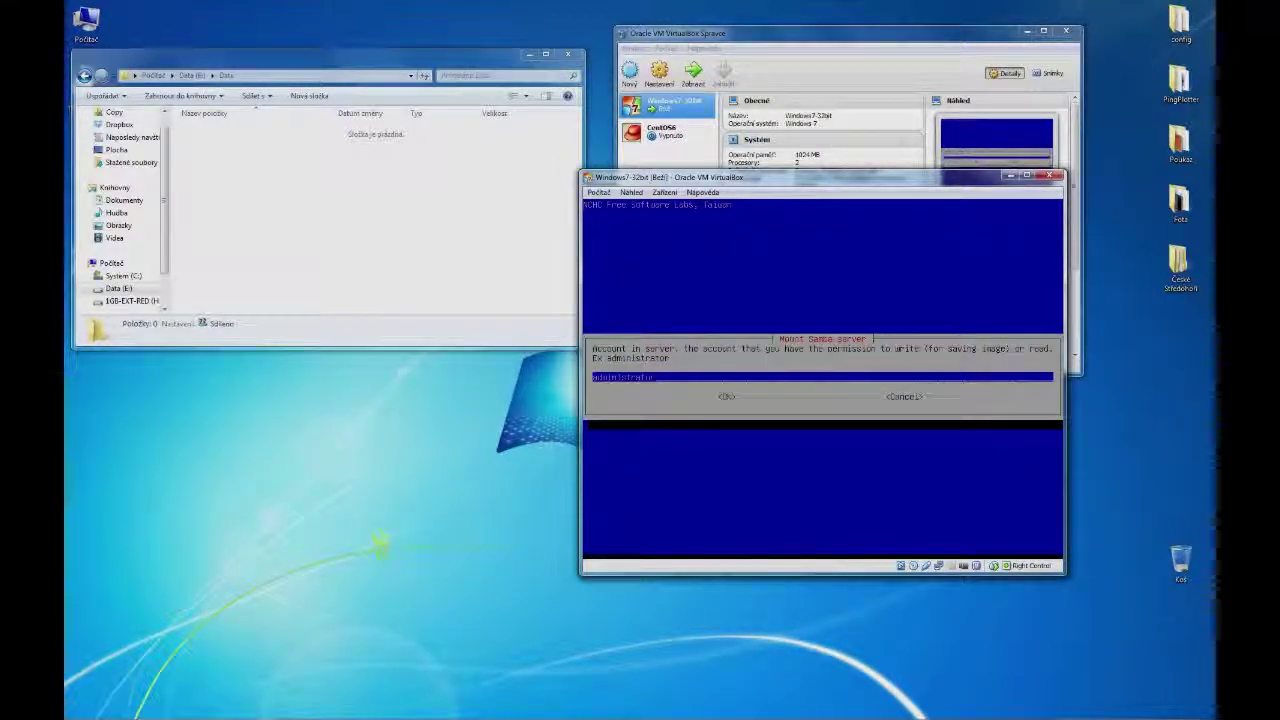
text(u)
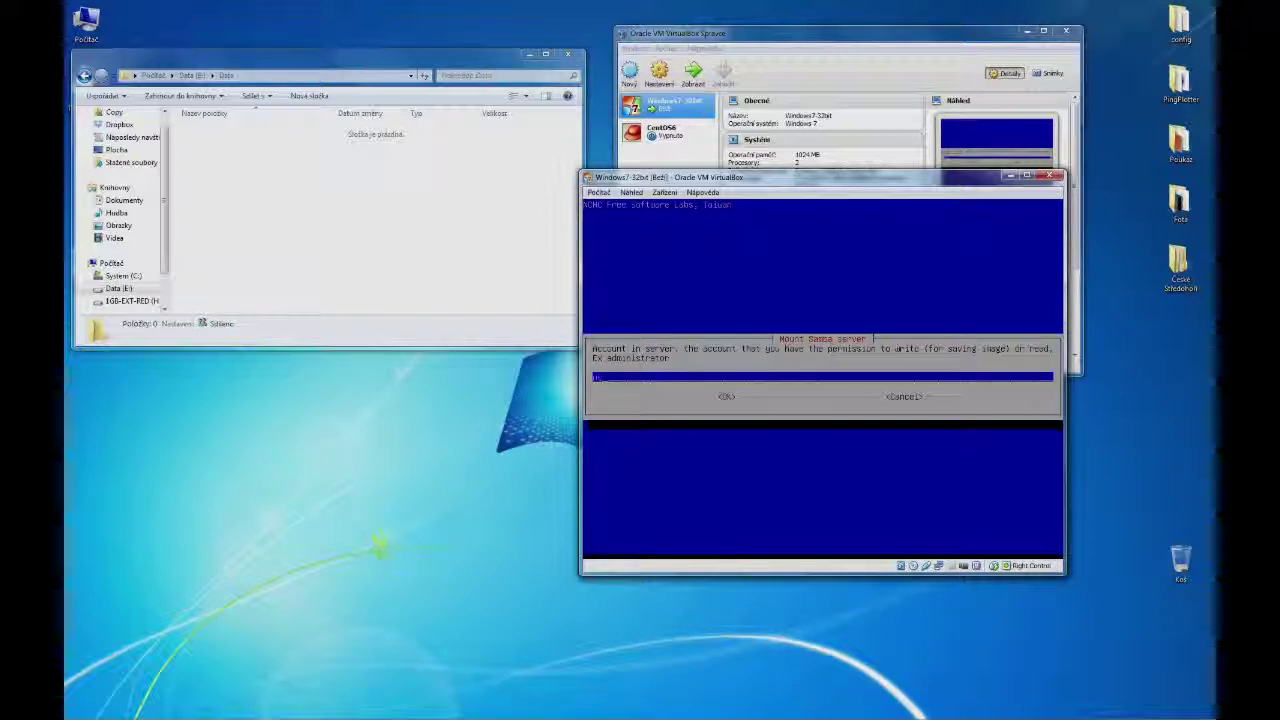
text(ser)
key(Tab)
key(Return)
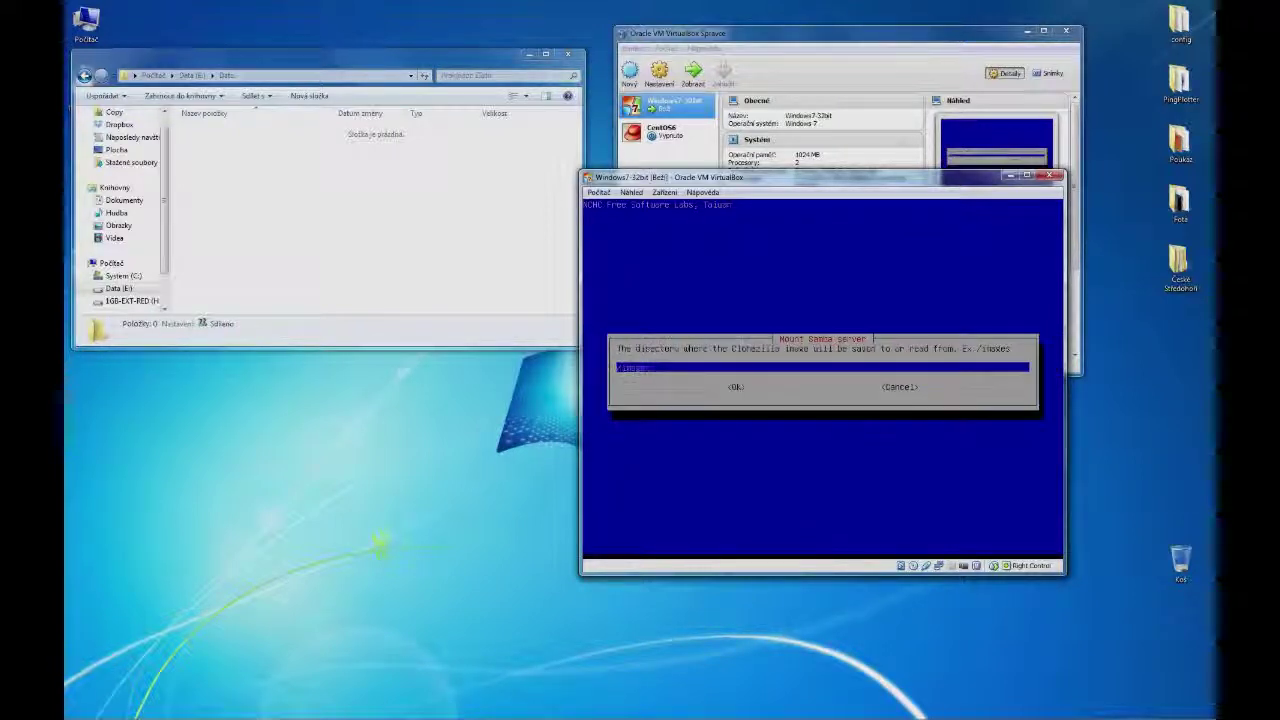
Set the image directory on the Samba server to /Data
key(BackSpace)
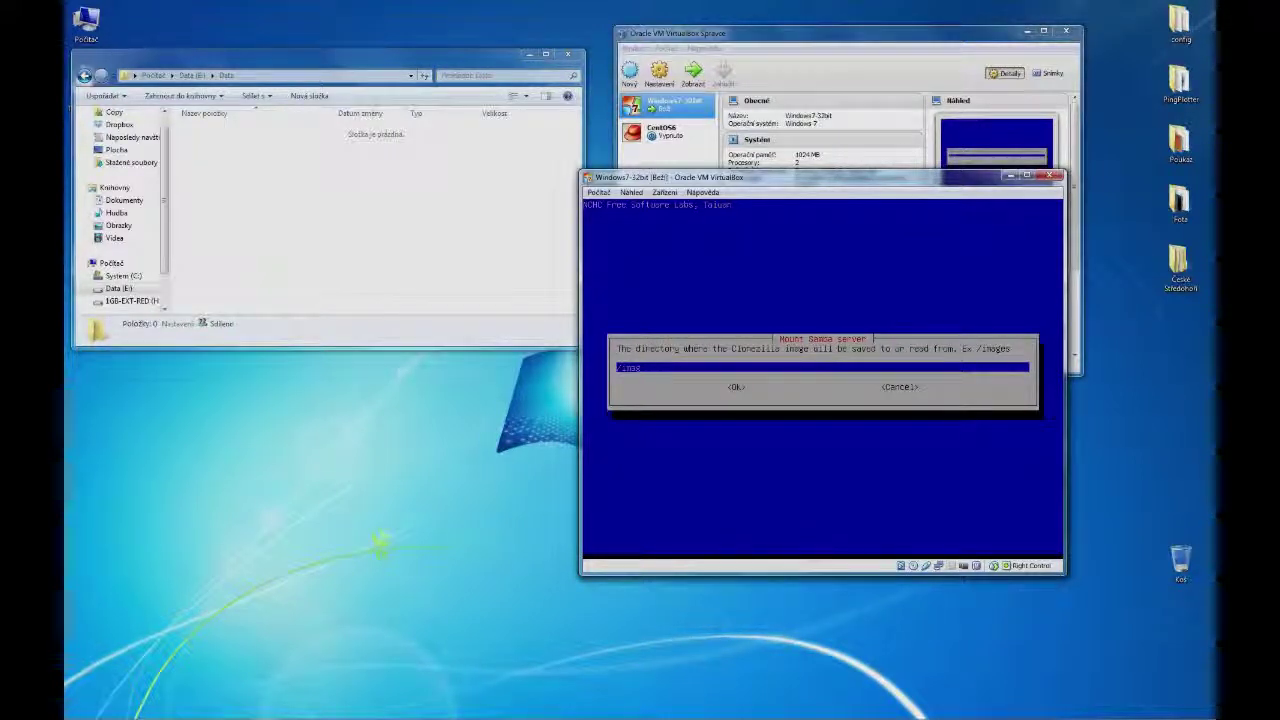
key(BackSpace)
key(BackSpace)
key(BackSpace)
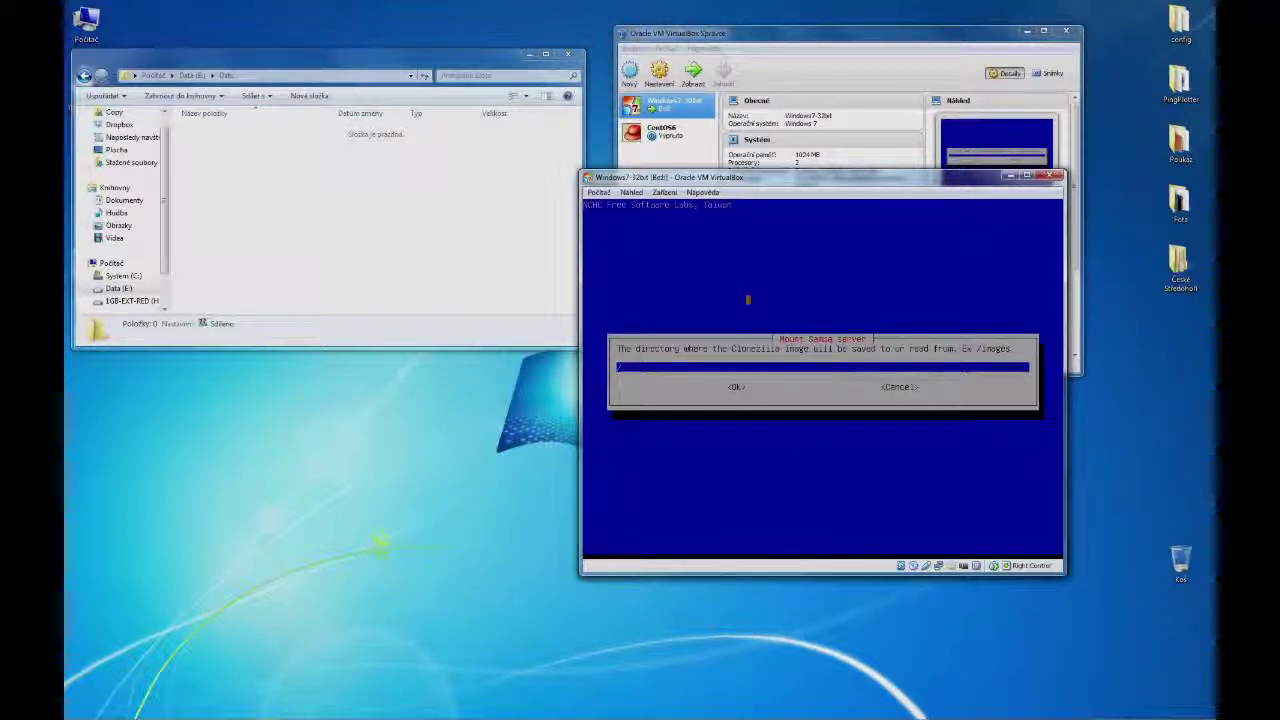
text(Dat)
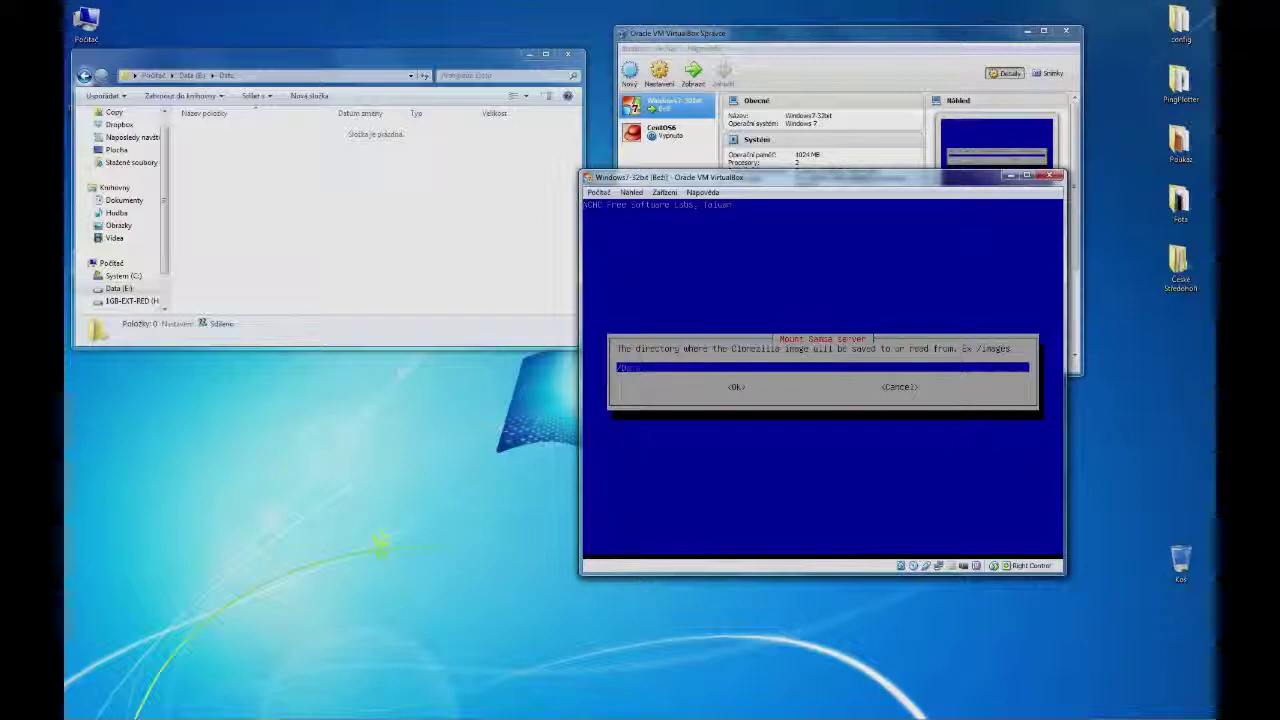
text(a)
key(Return)
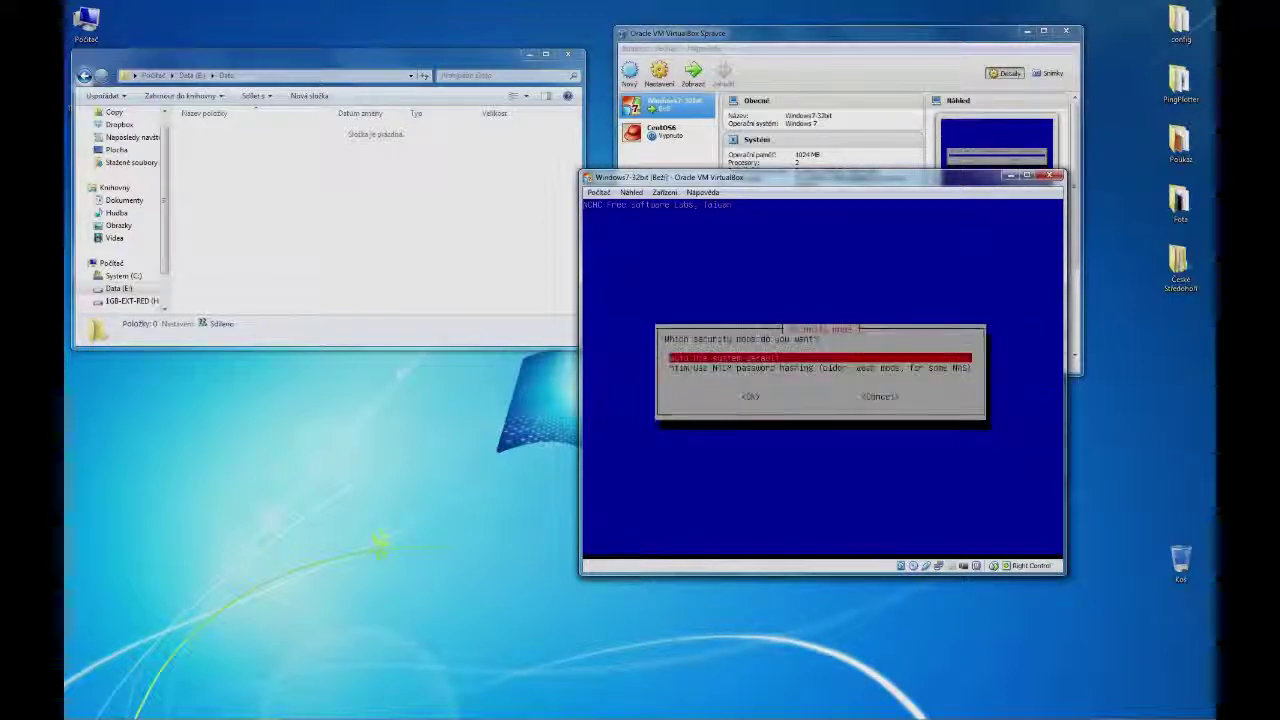
Accept the auto security mode and enter the Samba account password to mount the share
key(Return)
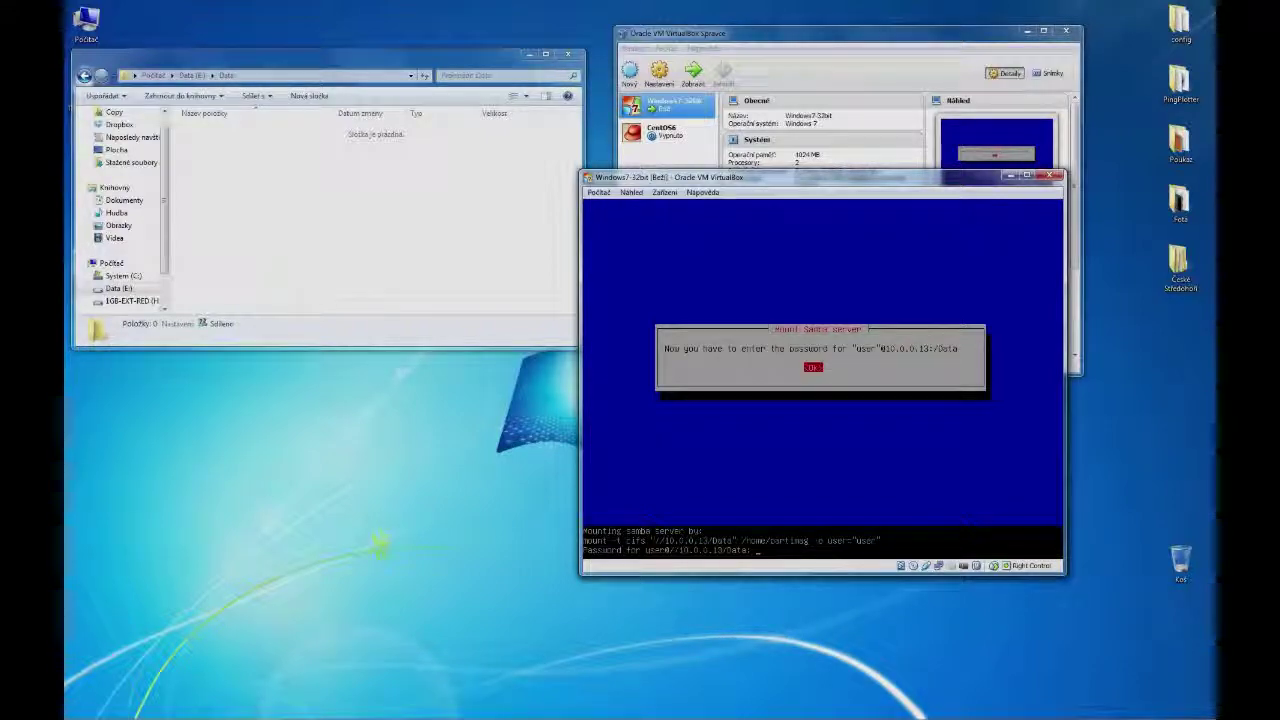
key(Return)
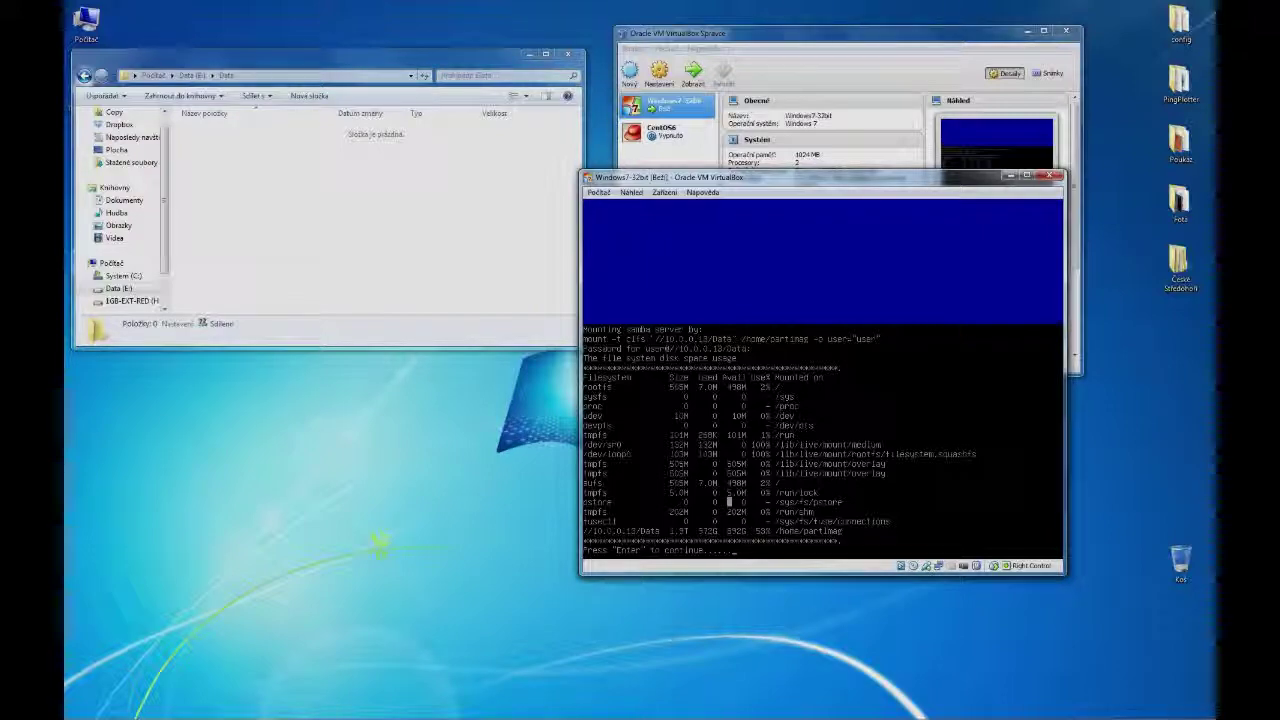
key(Return)
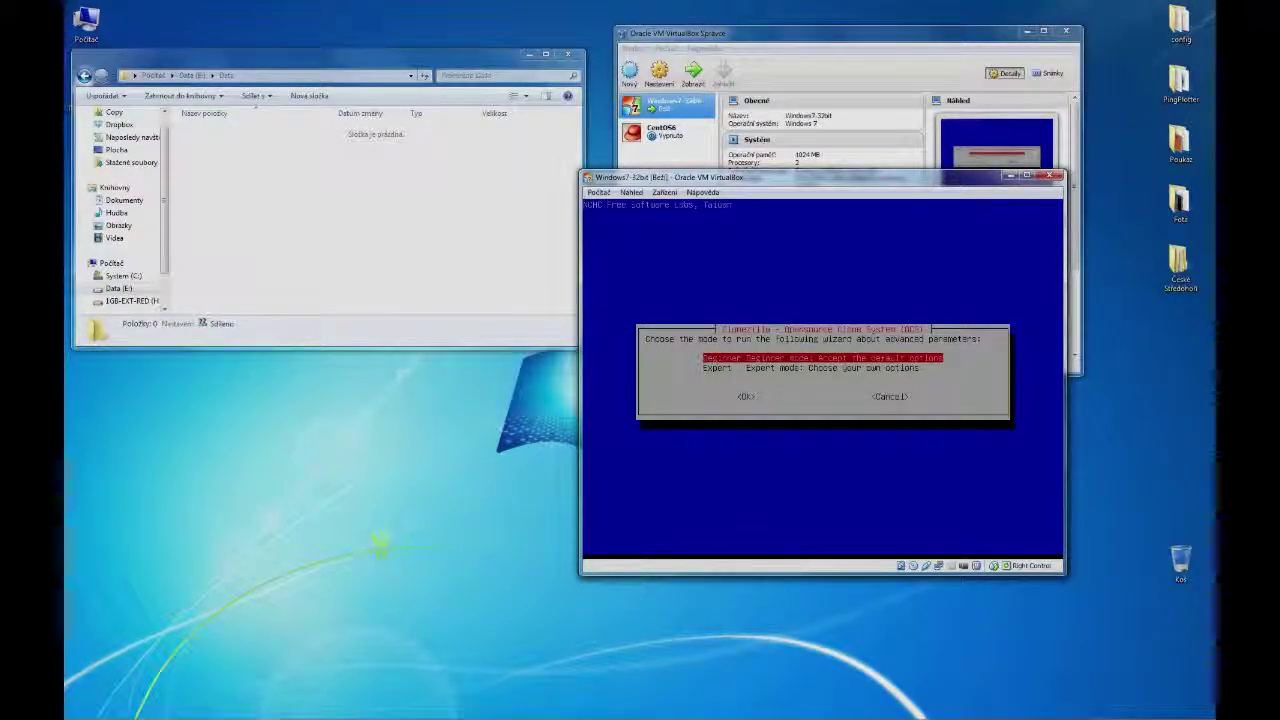
In Beginner mode, choose savedisk to save the local disk as an image named 2014-01-28-windows7
key(Return)
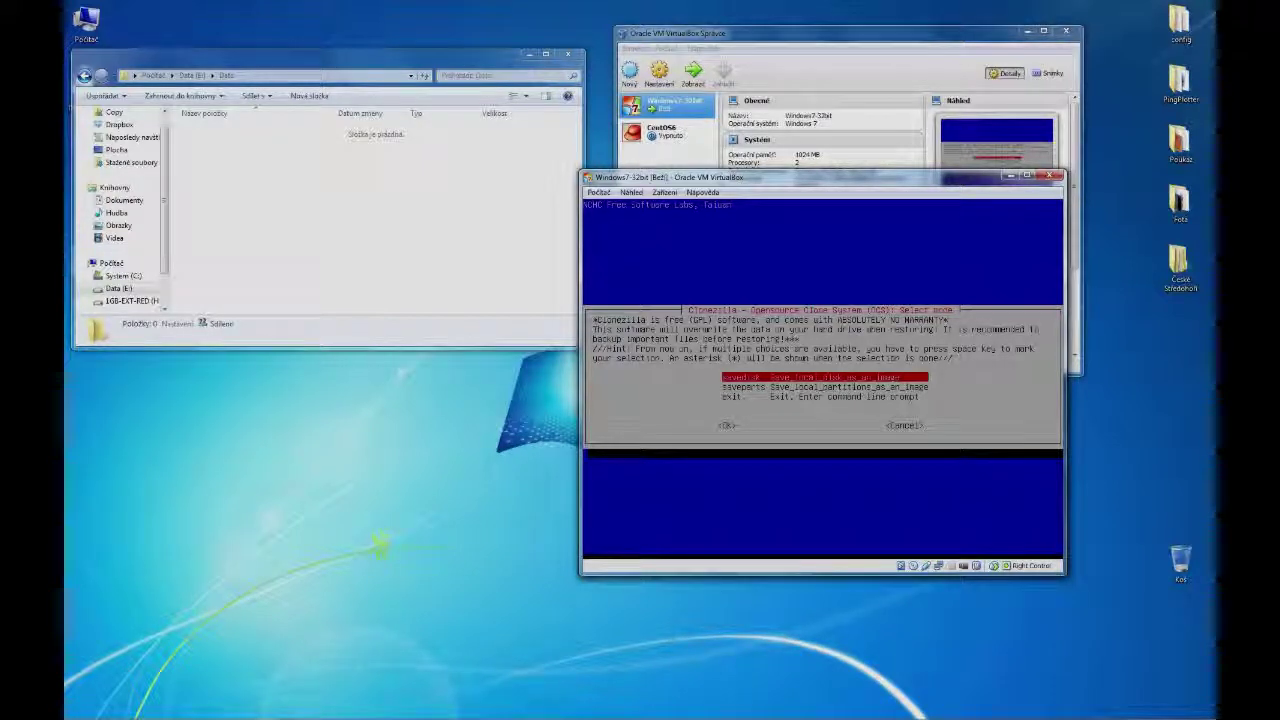
key(Return)
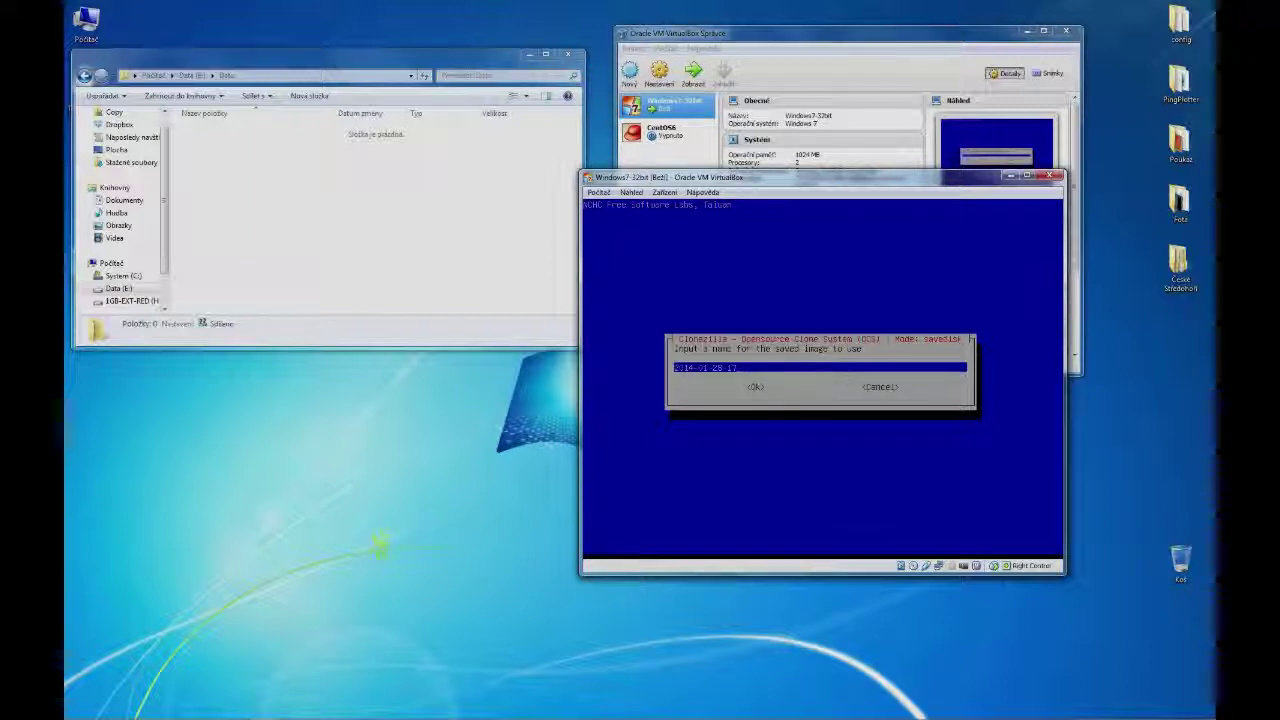
key(BackSpace)
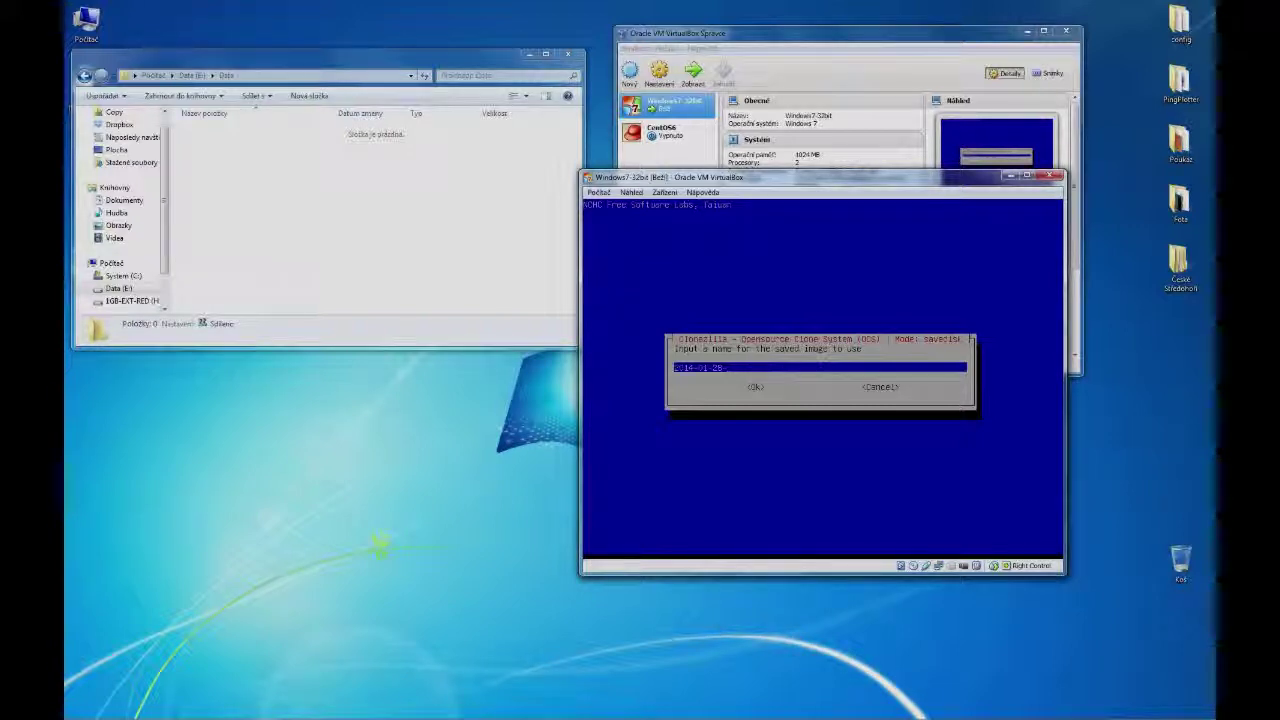
text(-win)
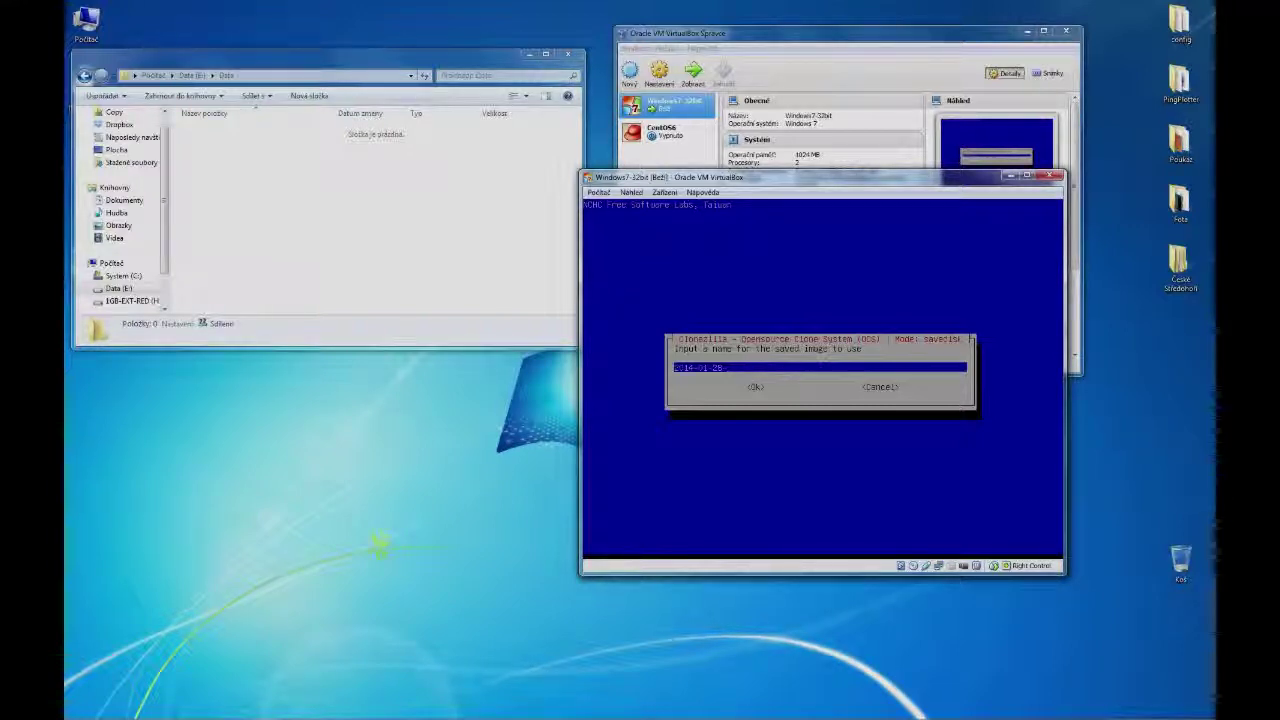
text(dow)
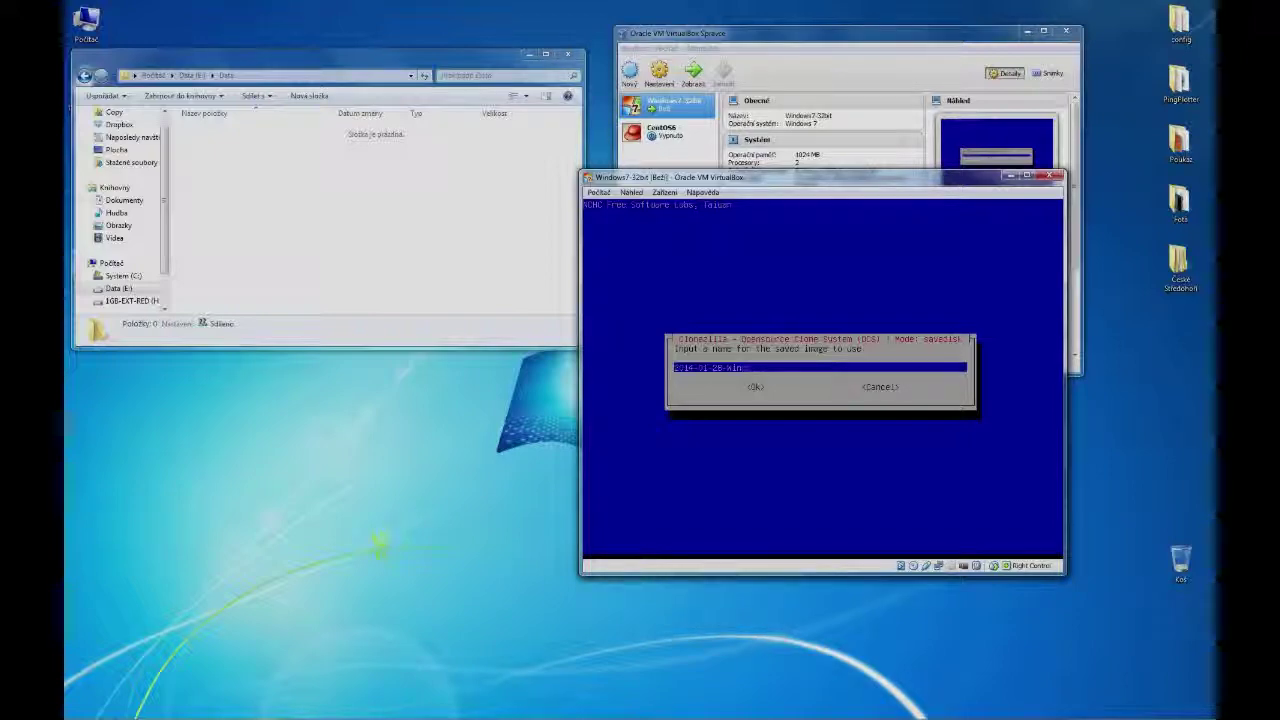
text(s)
key(Return)
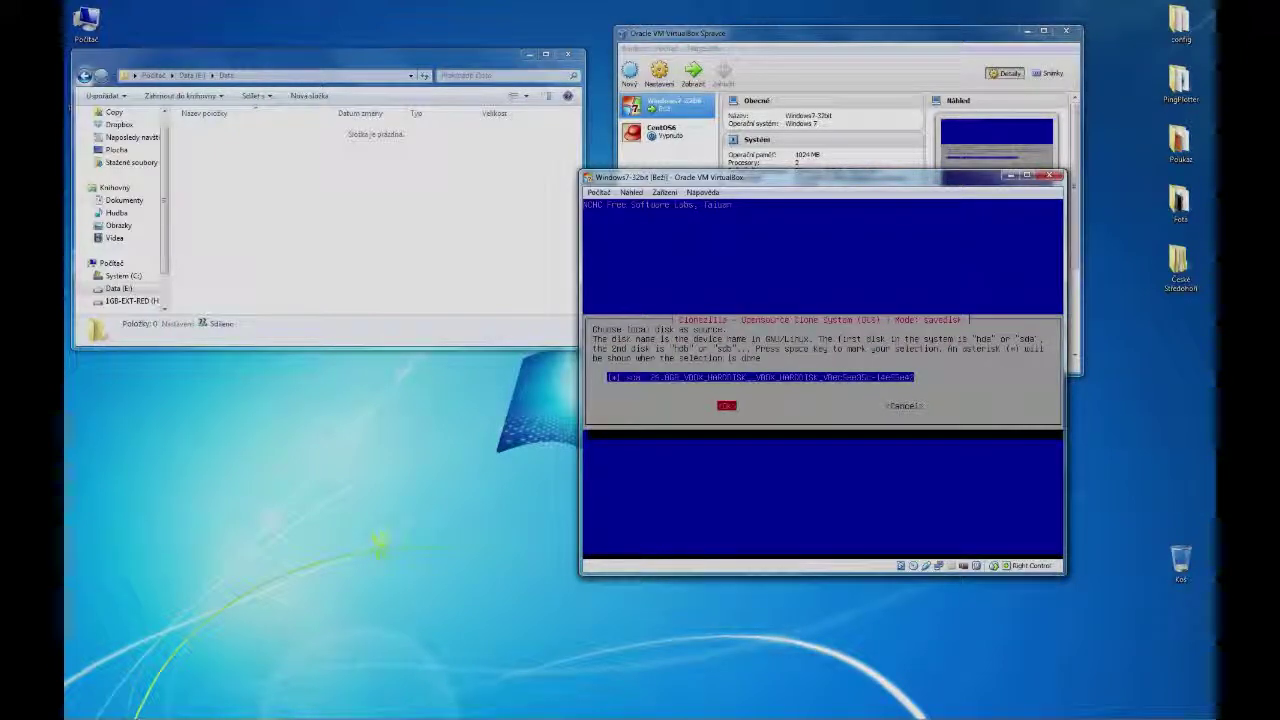
Use disk sda as the source, with source file system checking skipped and checking of the saved image enabled
key(Return)
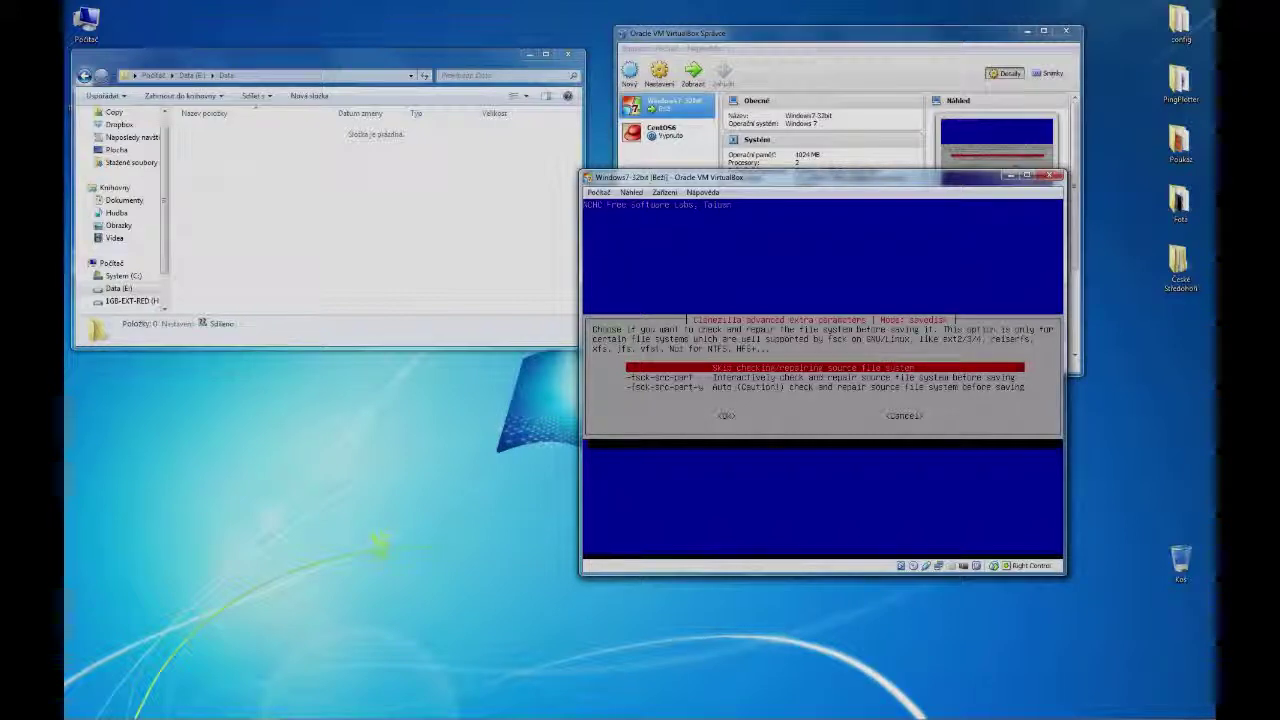
key(Tab)
key(Return)
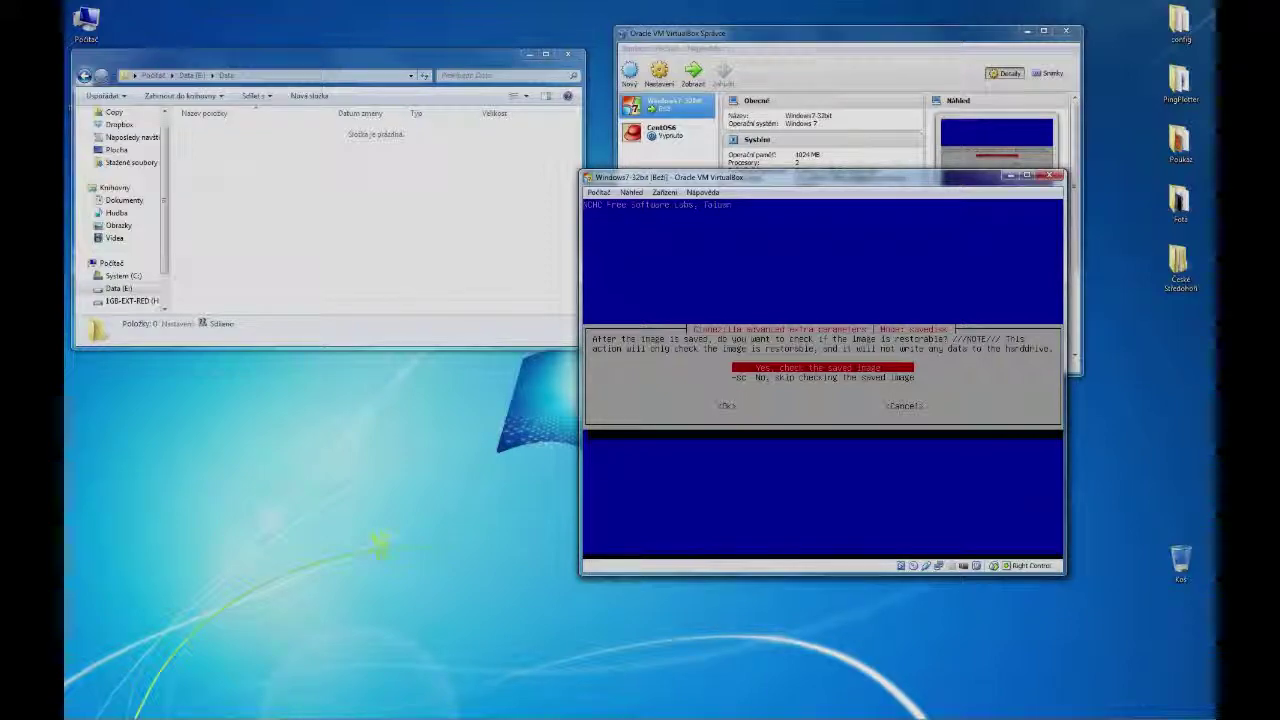
key(Tab)
key(Return)
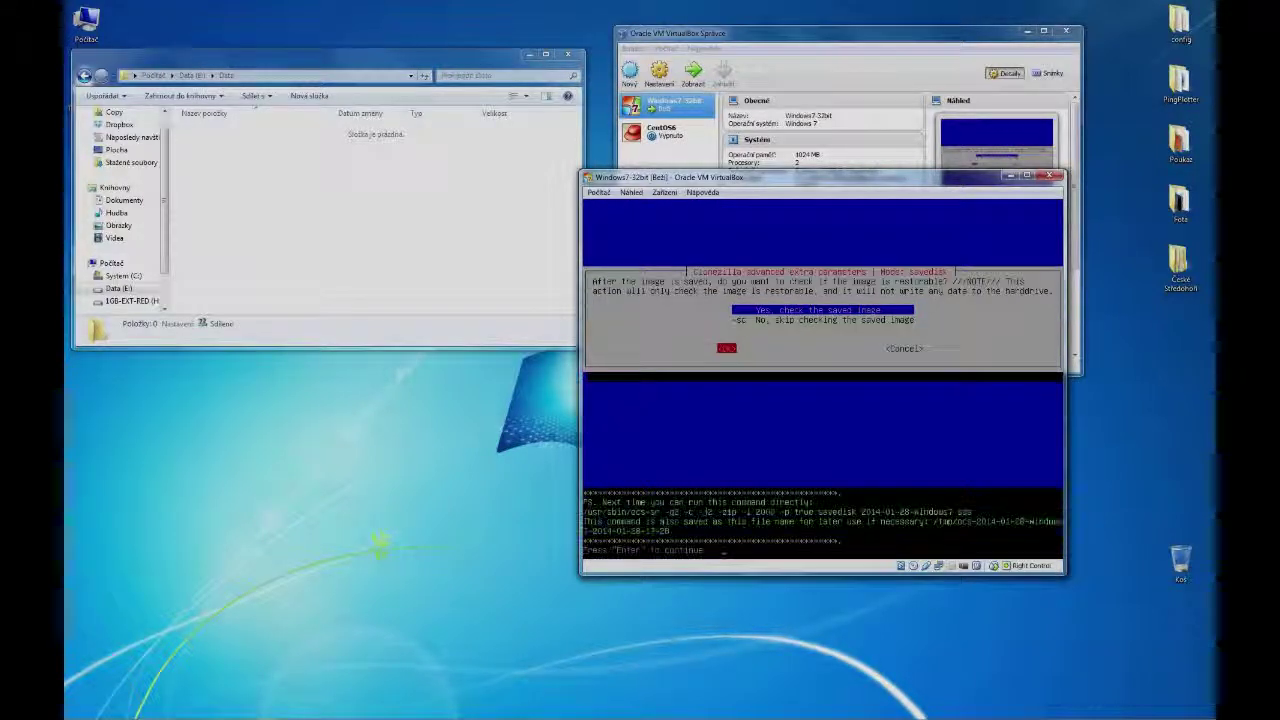
Confirm the savedisk job and start saving the disk image to the Samba share
key(Return)
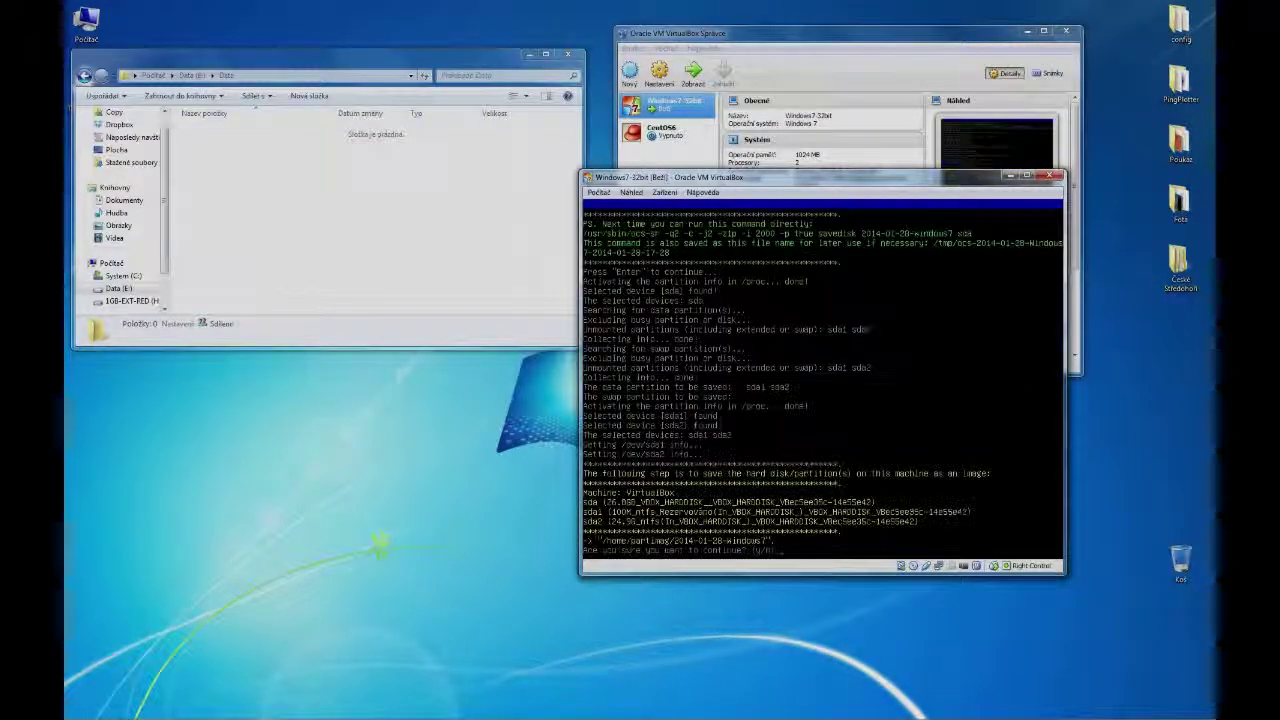
text(y)
key(Return)
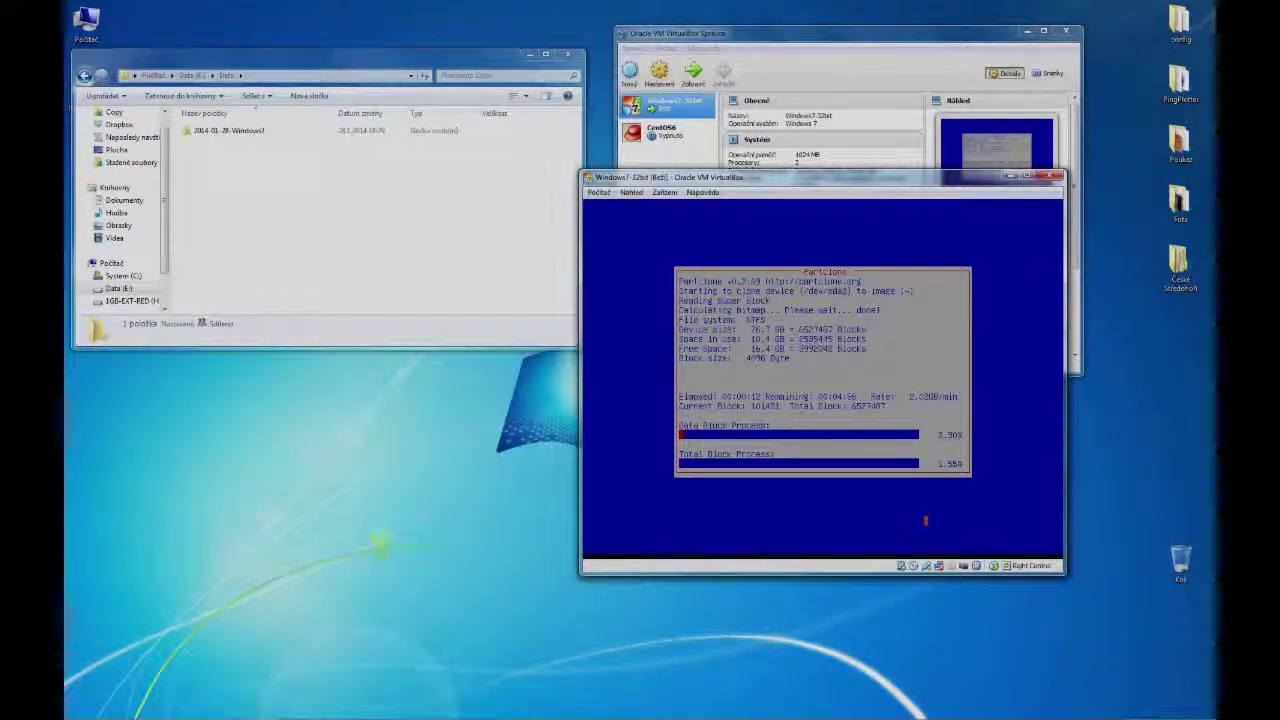
Open the saved 2014-01-28-Windows7 image folder, and power off the virtual machine through Clonezilla's closing options
double_click(256, 137)
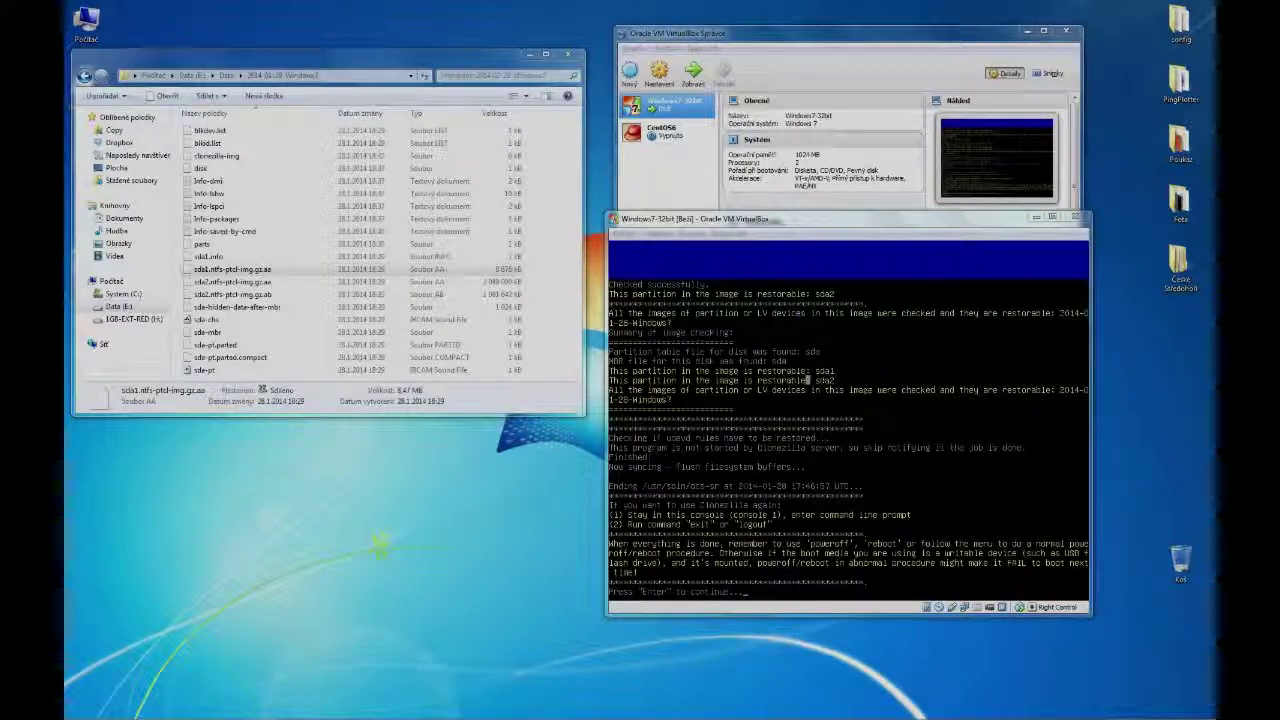
click(806, 380)
key(Return)
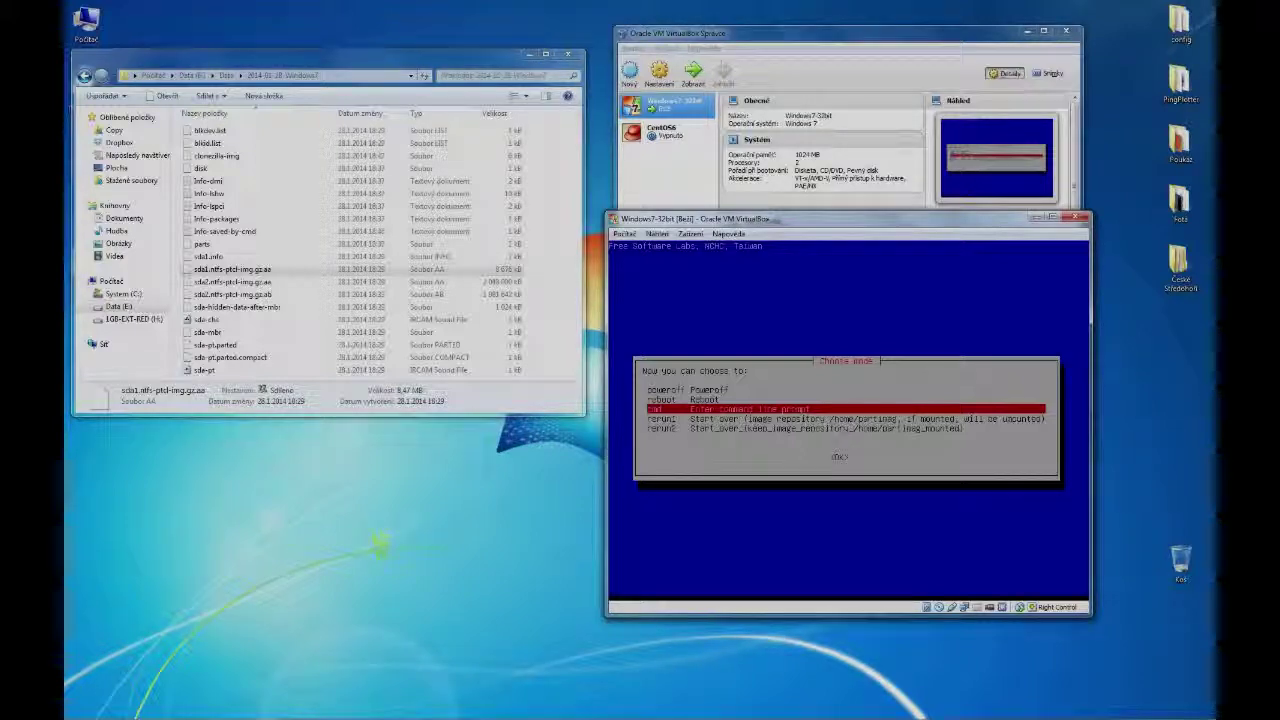
key(Up)
key(Up)
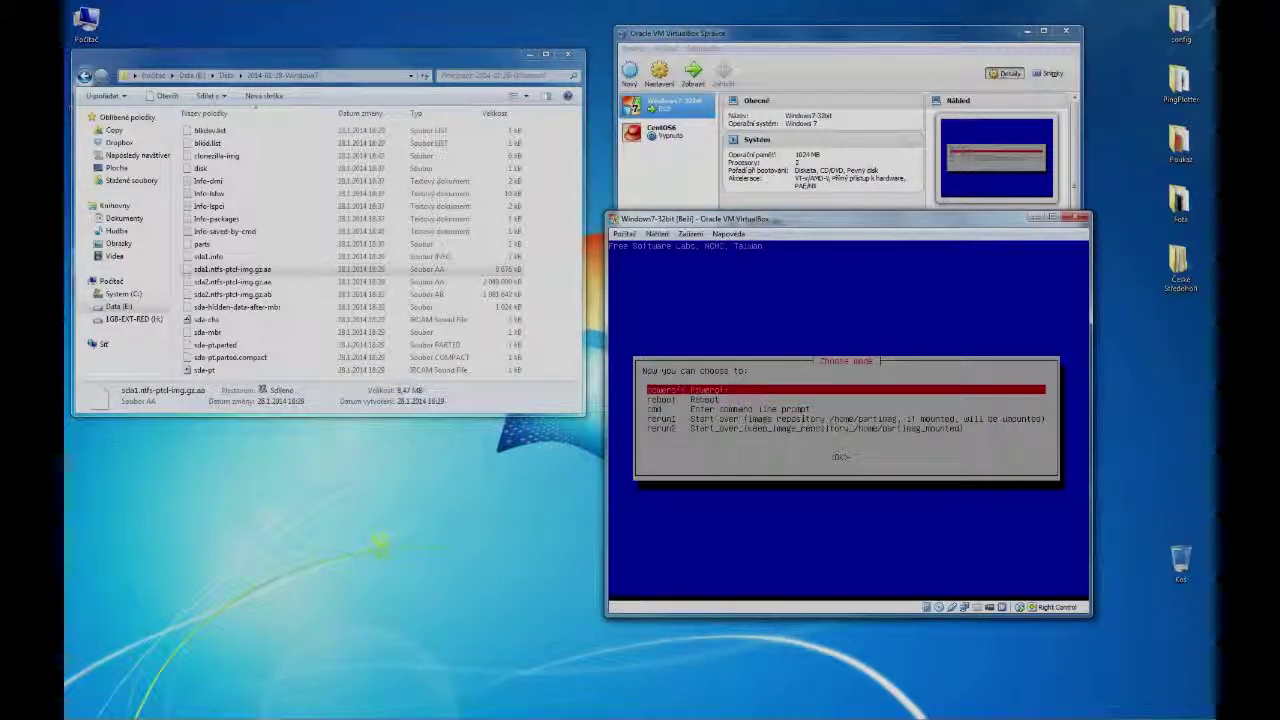
key(Return)
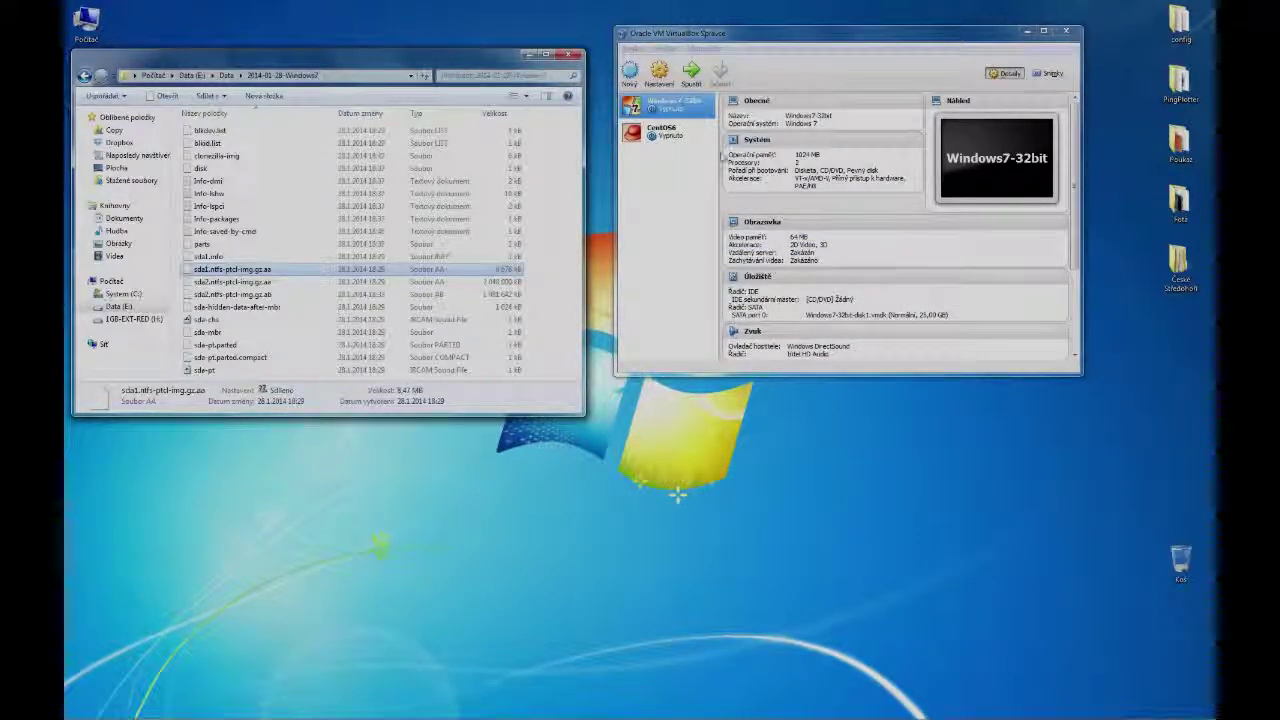
Remove the Windows7-32bit virtual machine and delete all of its files, including the virtual disk
click(675, 106)
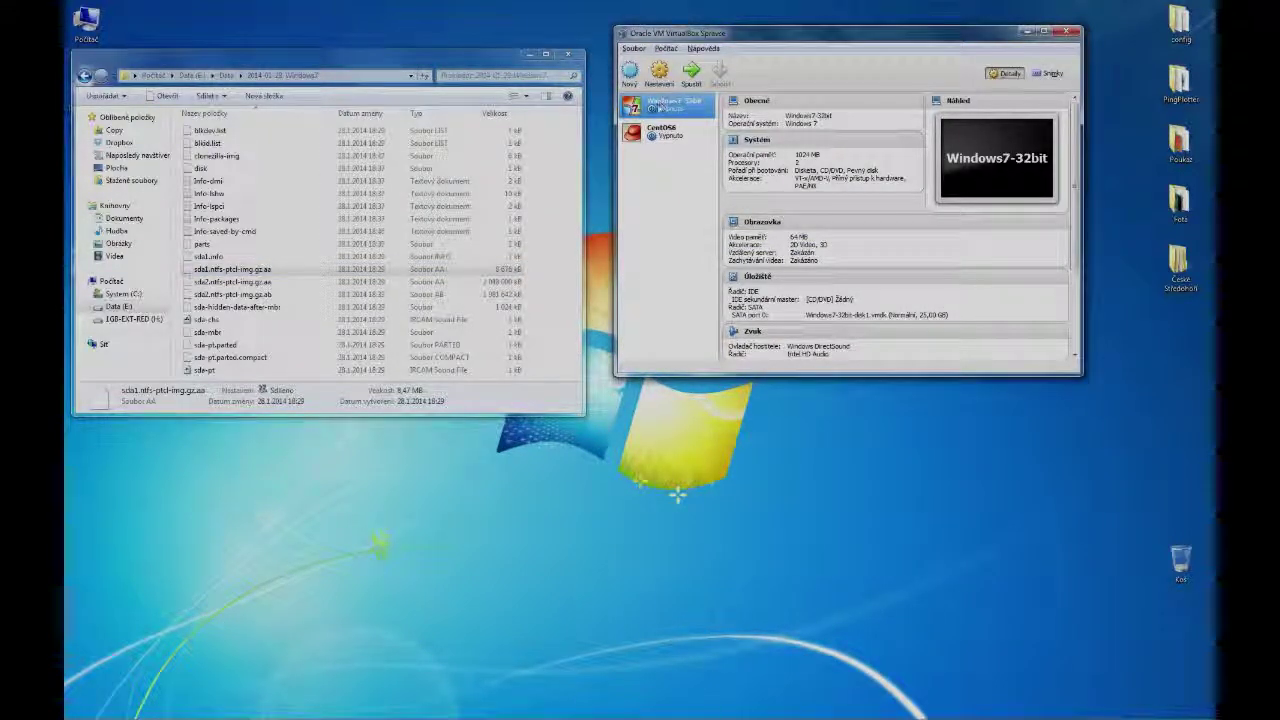
right_click(675, 107)
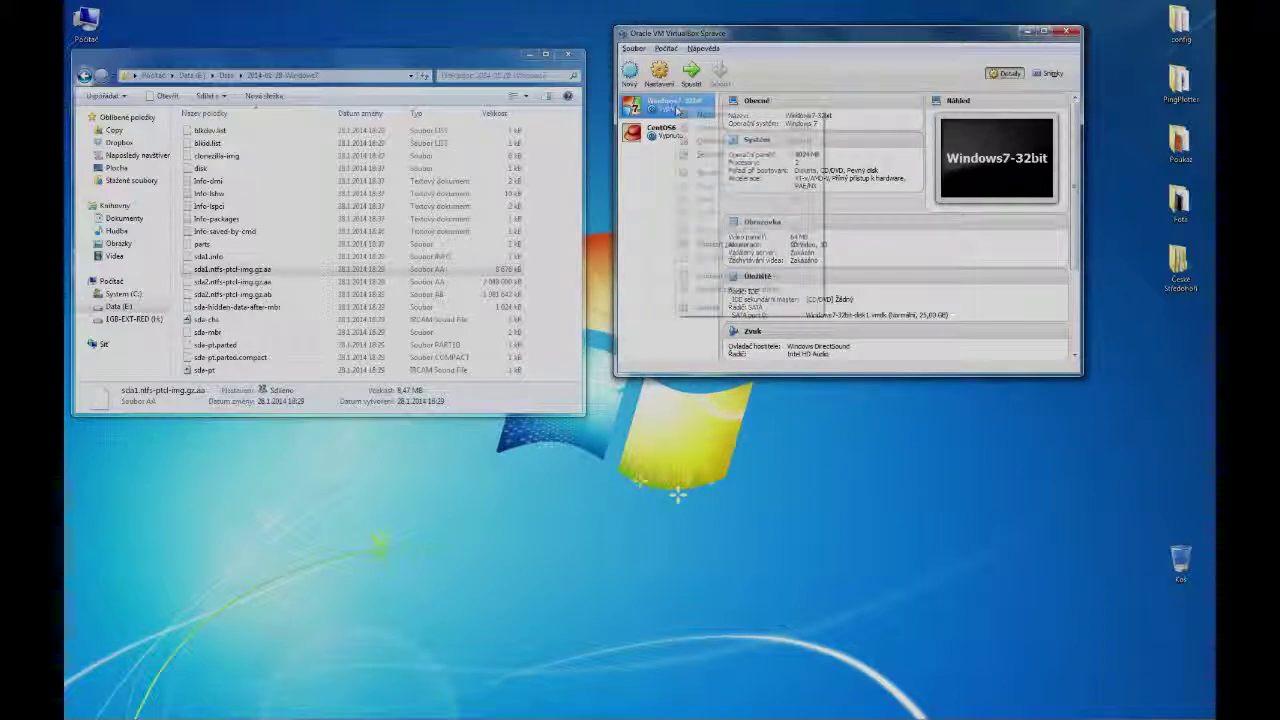
click(704, 142)
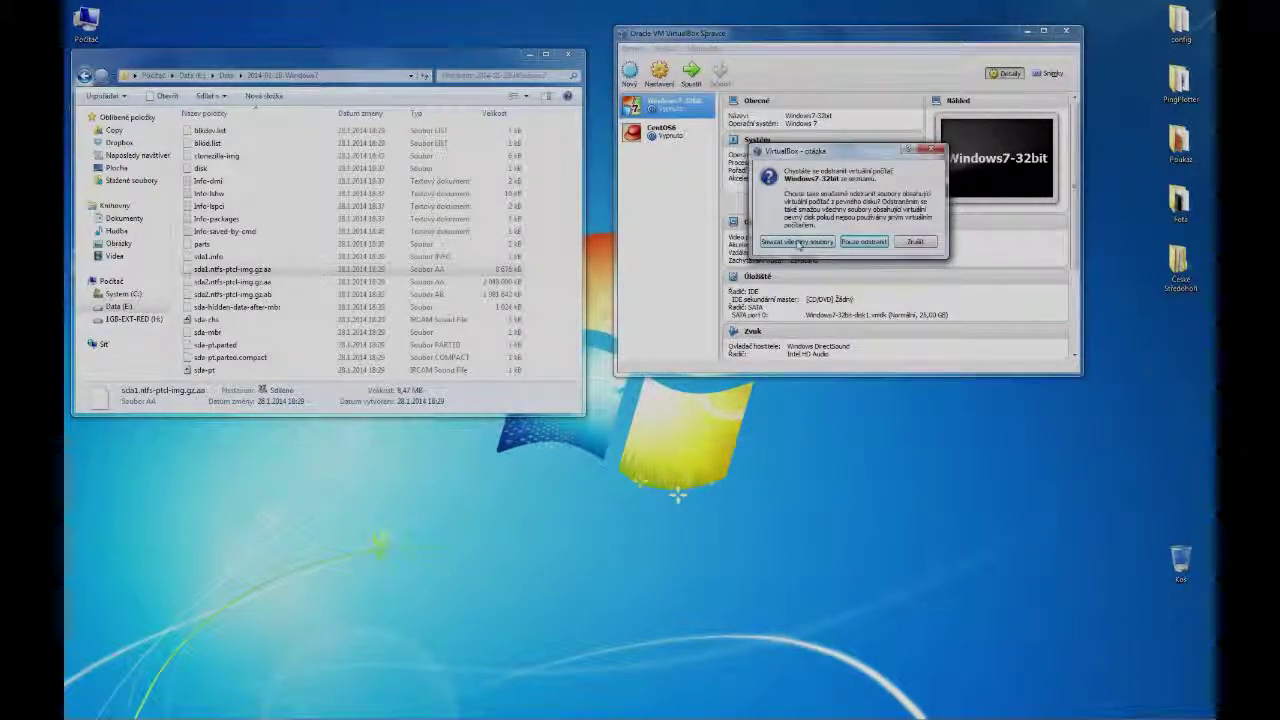
click(798, 242)
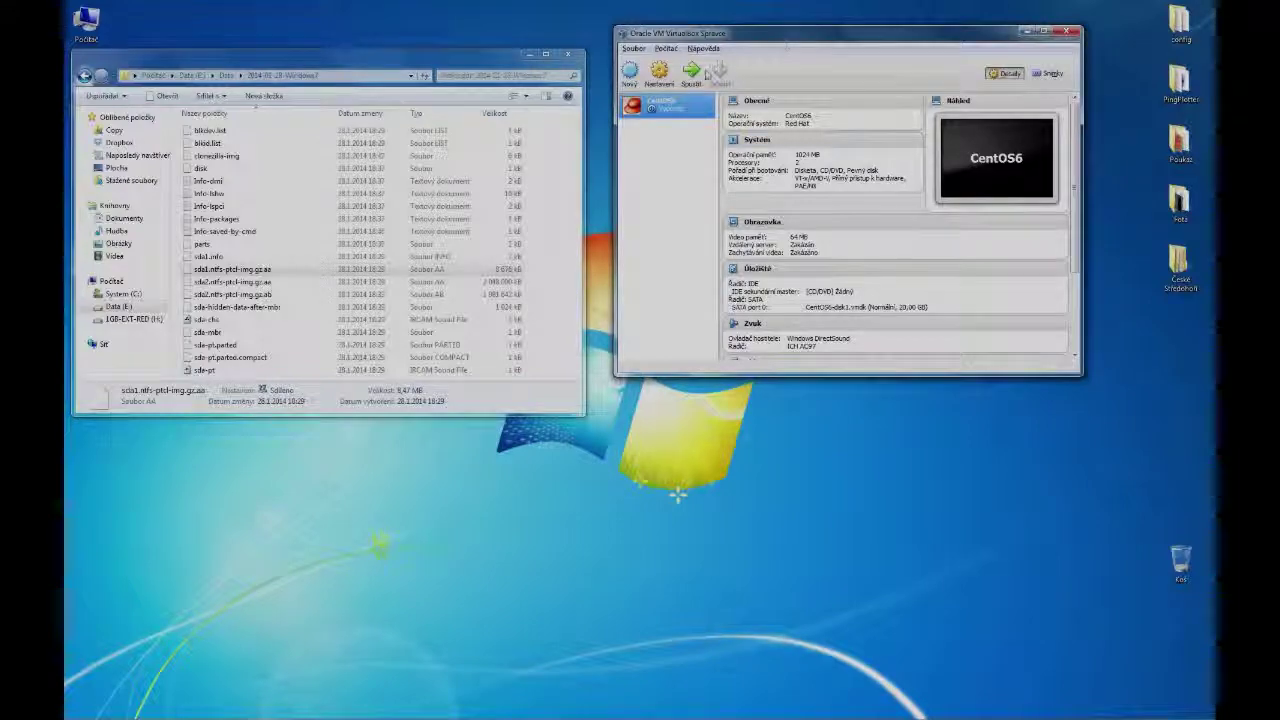
Create the virtual machine Windows 7 - restore with 1024 MB of memory and a new dynamically allocated 25 GB virtual disk
click(629, 72)
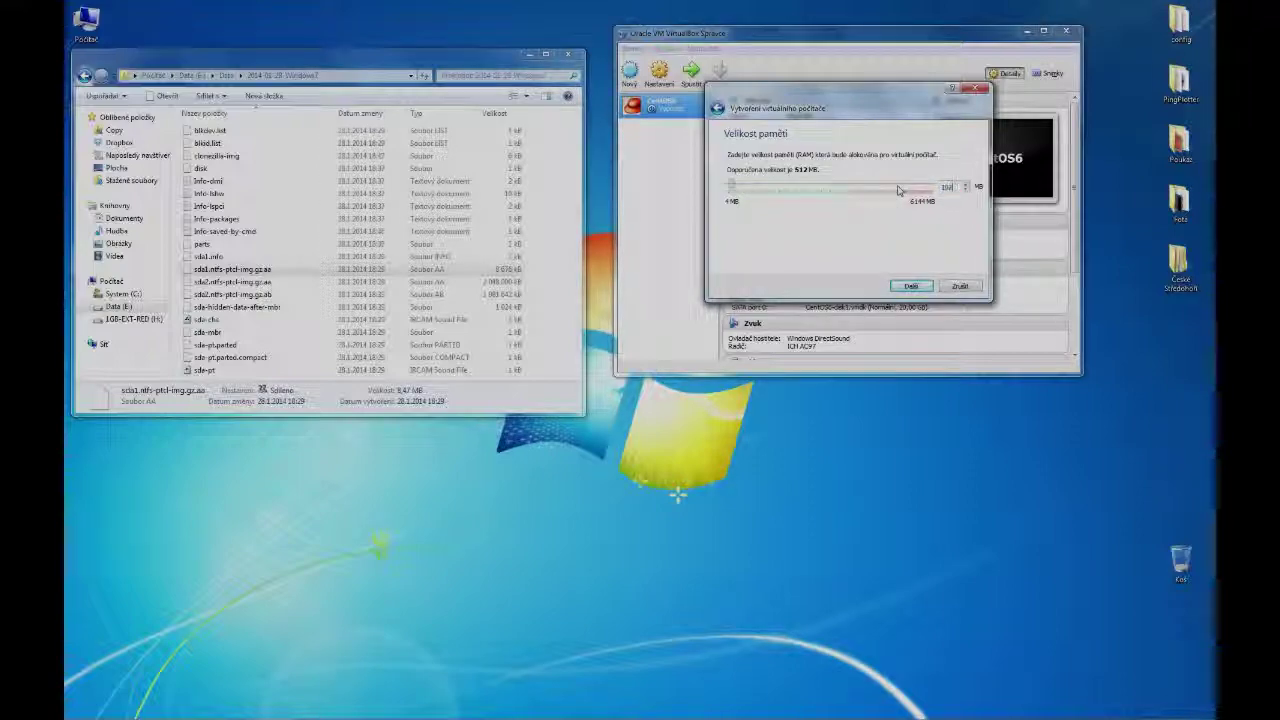
text(1024)
click(914, 287)
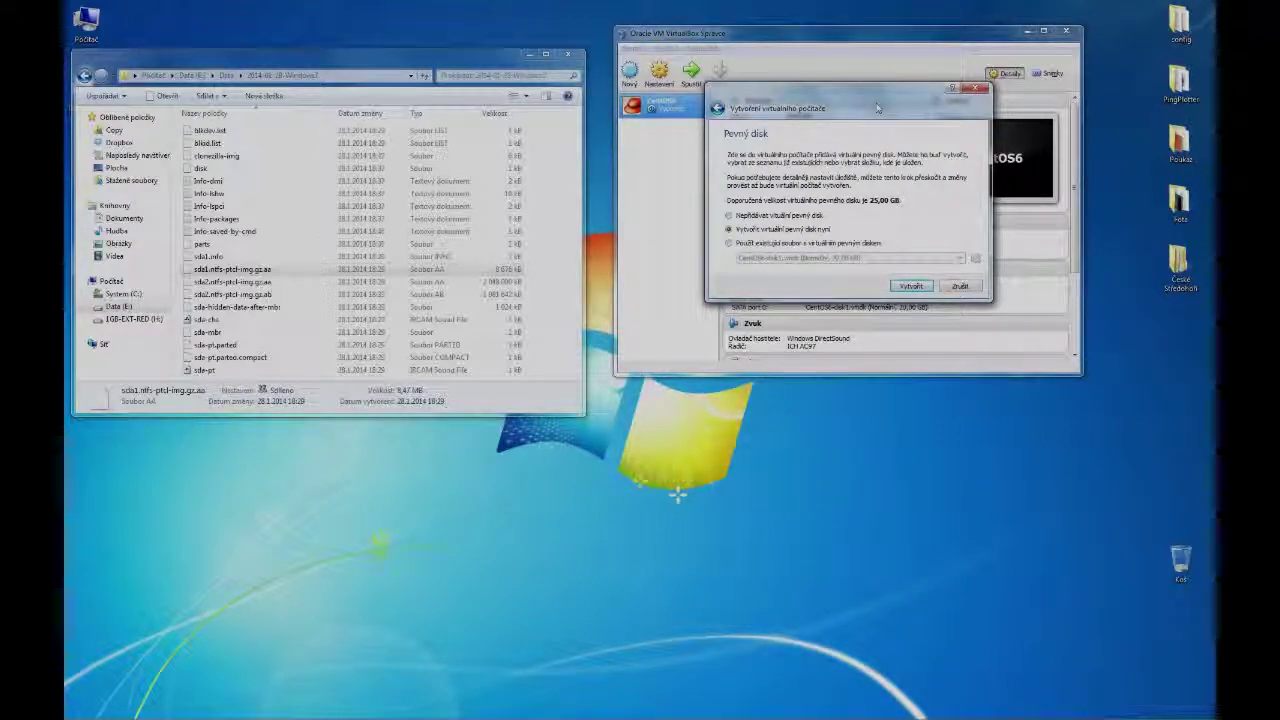
click(910, 286)
click(934, 281)
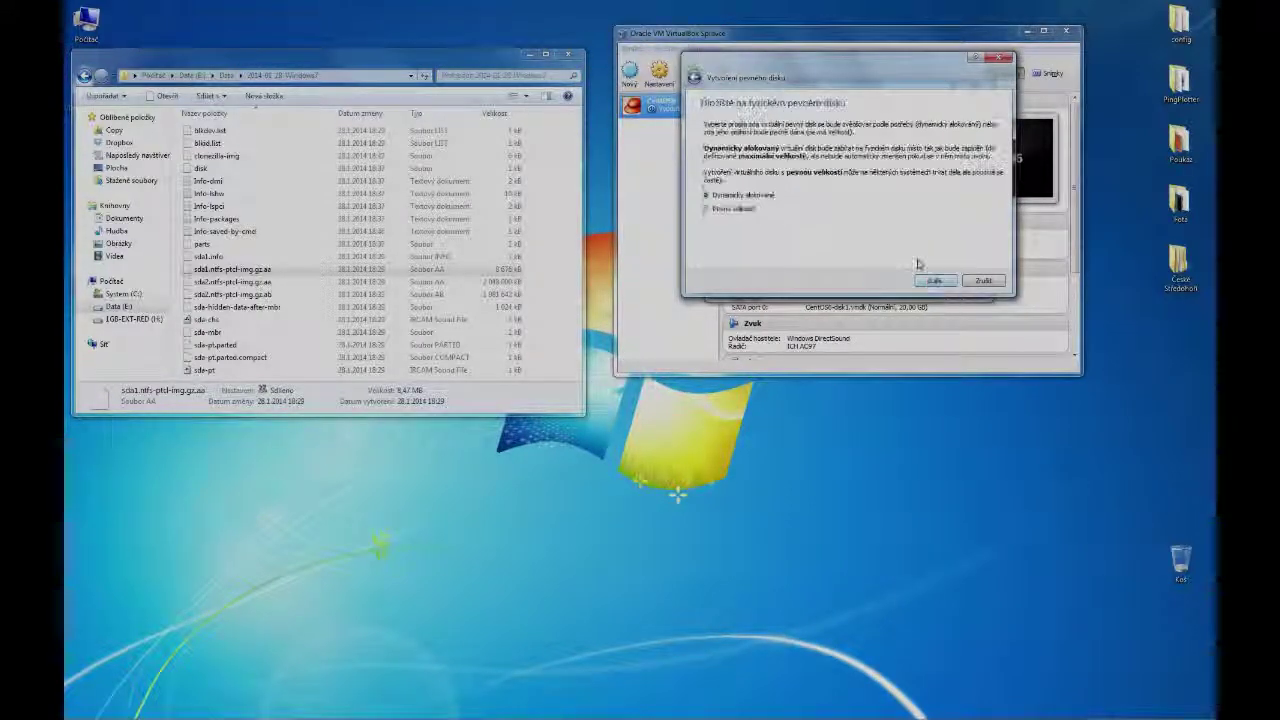
click(935, 281)
click(938, 281)
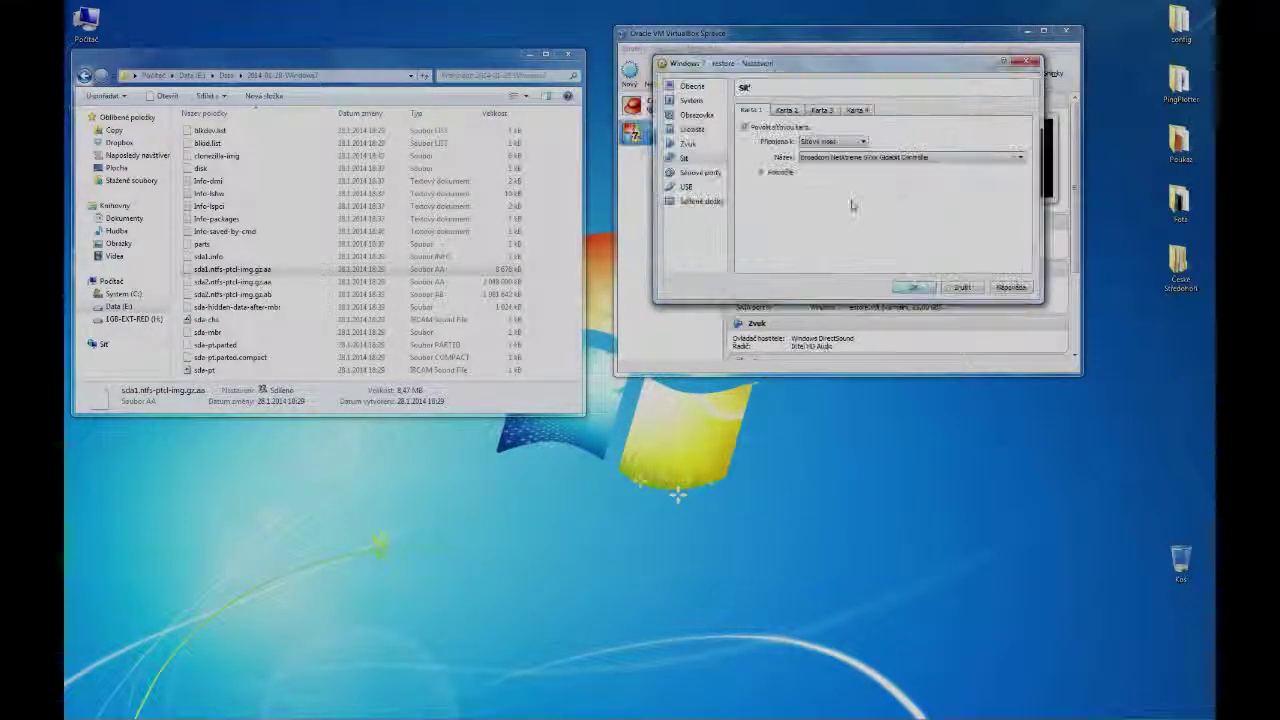
Load the clonezilla-live-2.2.1-25-i686-pae ISO into the CD/DVD drive of the Windows 7 - restore machine and save its settings
click(658, 72)
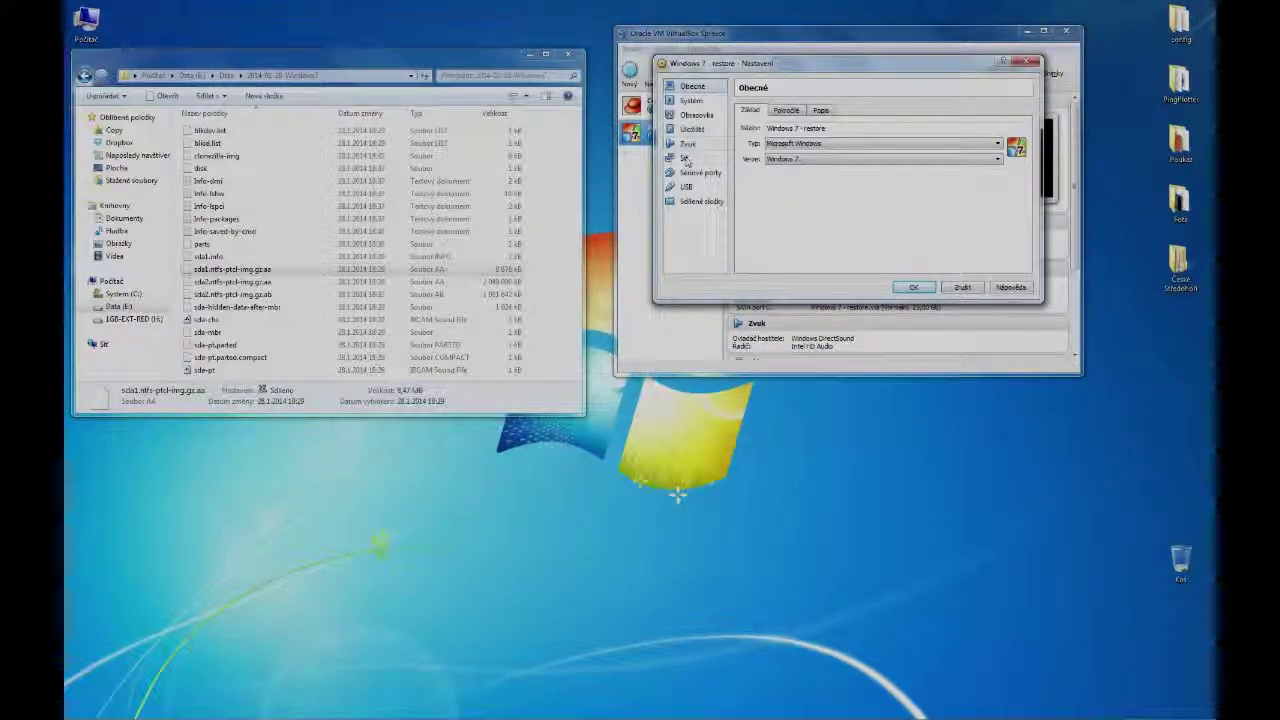
click(692, 129)
click(772, 136)
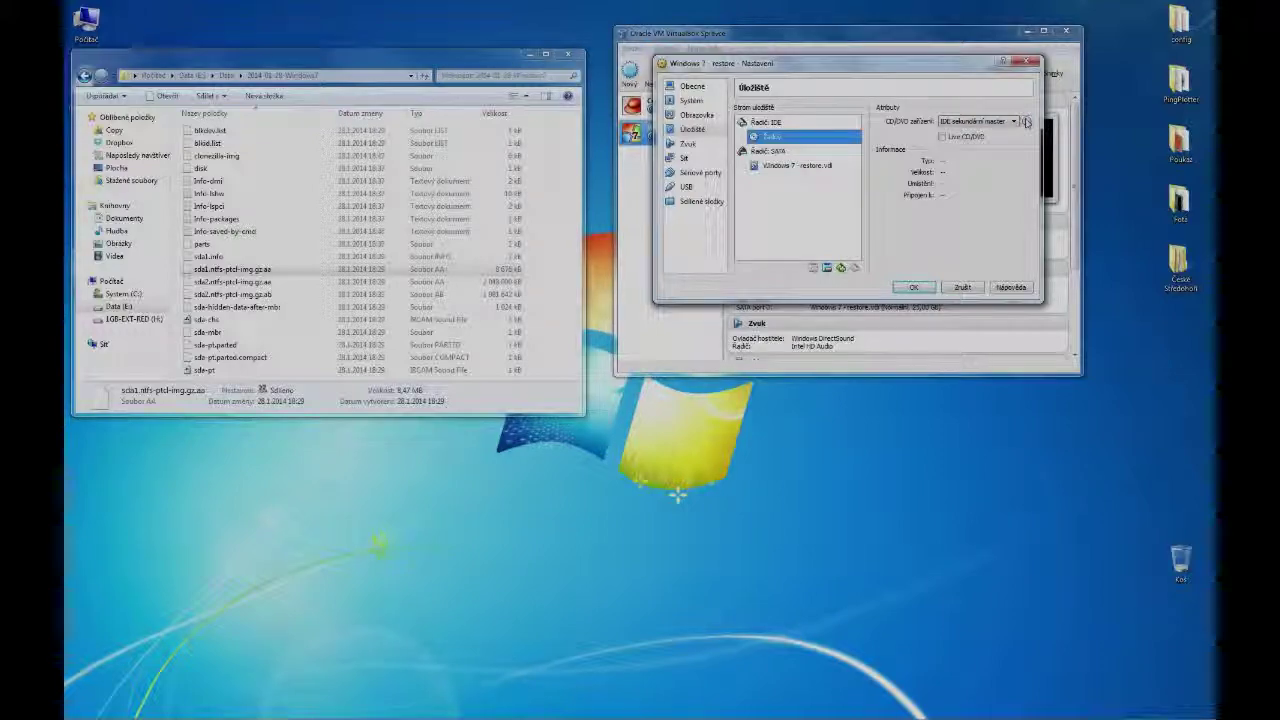
click(1026, 121)
click(1057, 163)
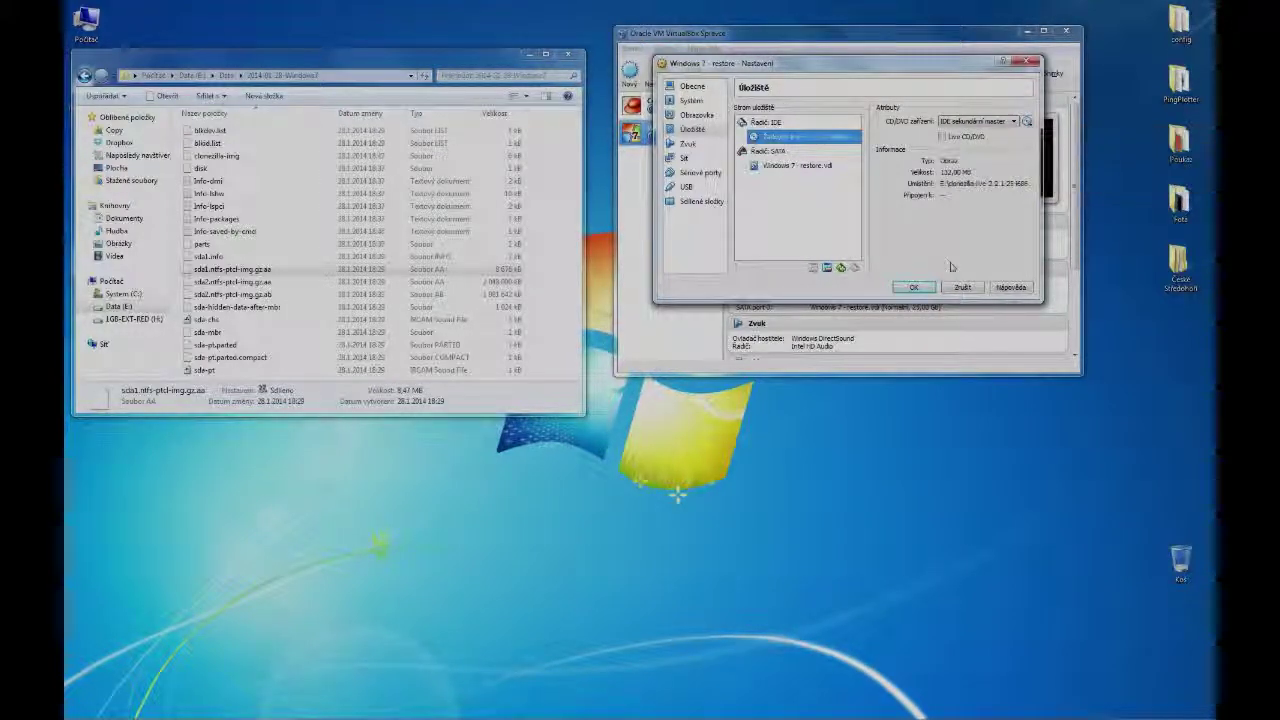
click(914, 287)
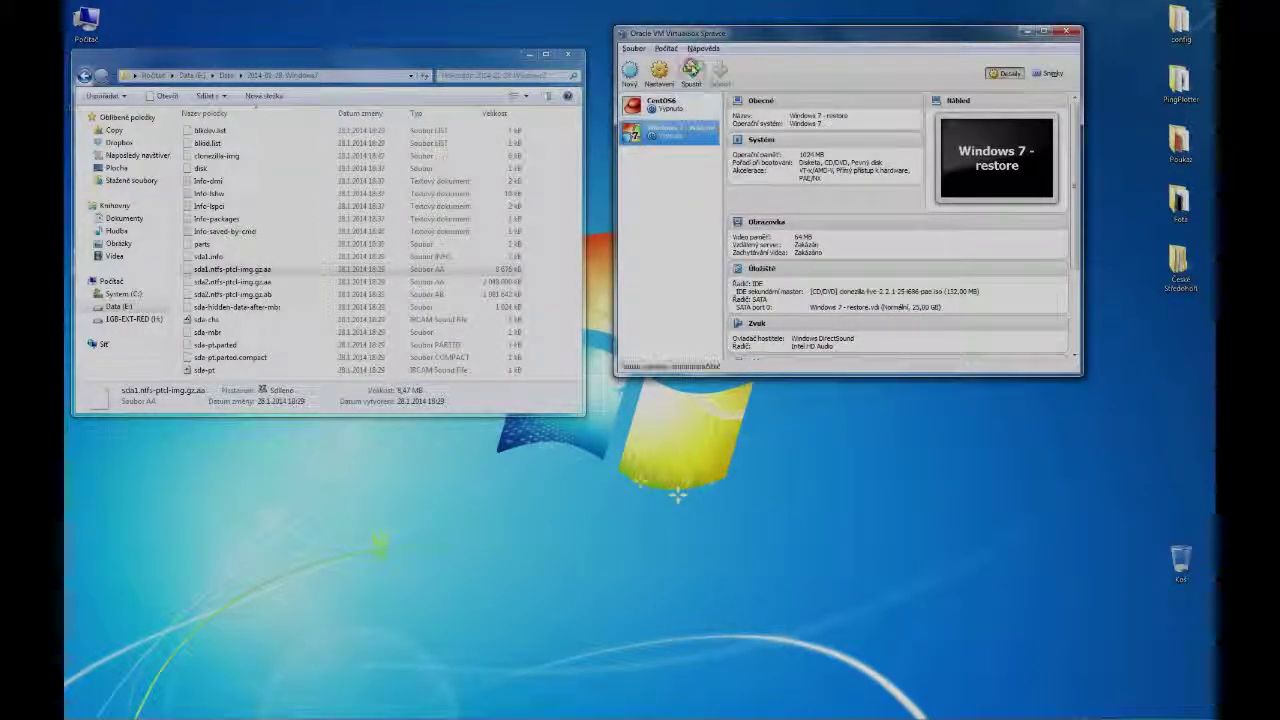
Start the Windows 7 - restore machine into Clonezilla and keep the keymap untouched
click(691, 70)
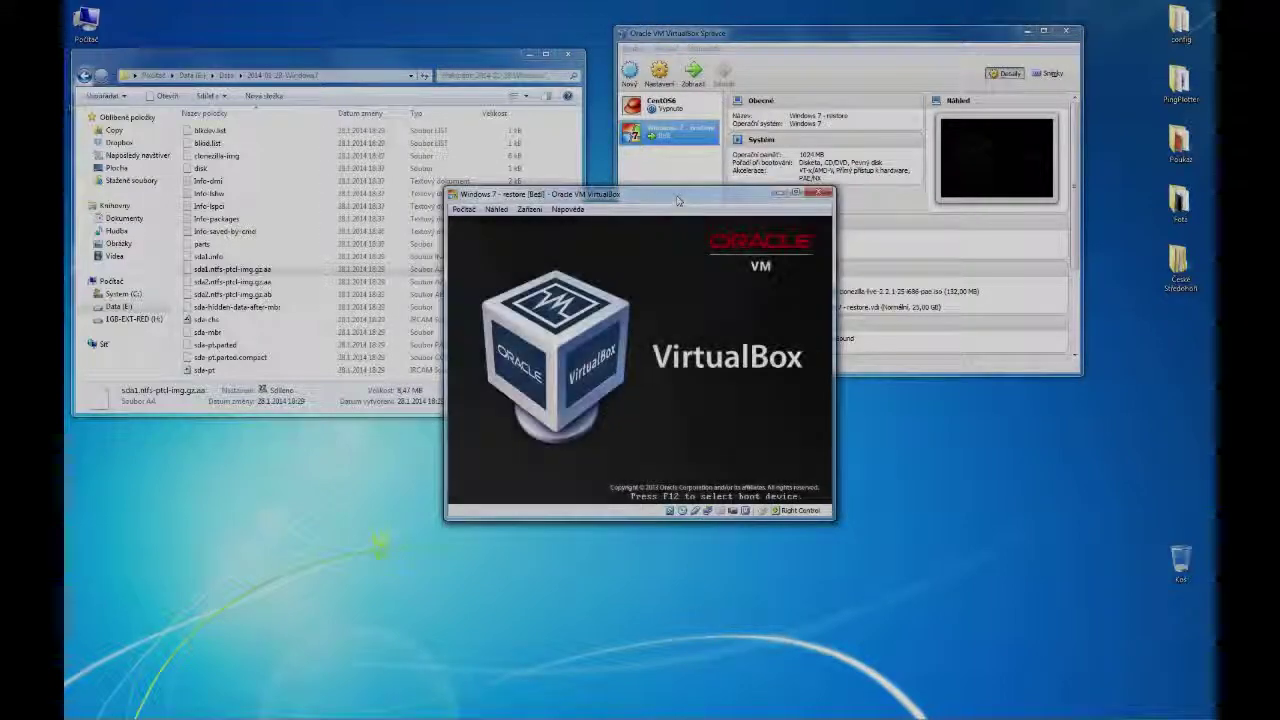
drag(677, 200, 808, 261)
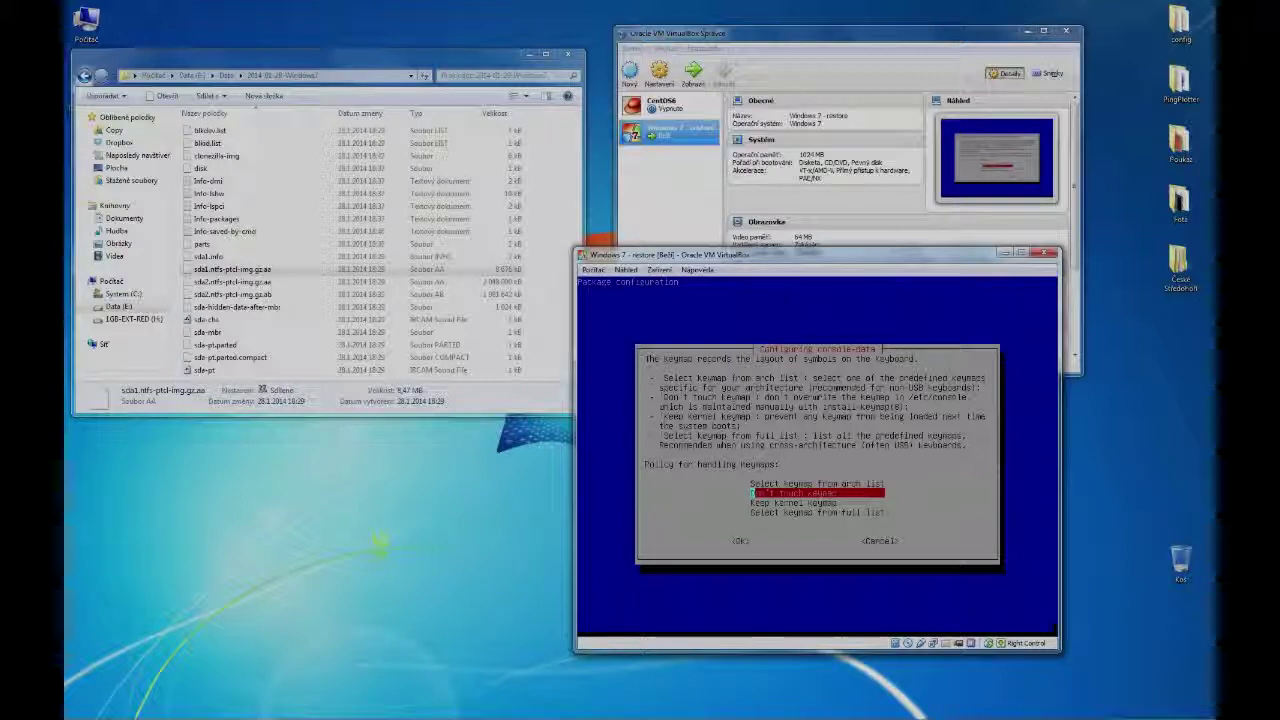
key(Return)
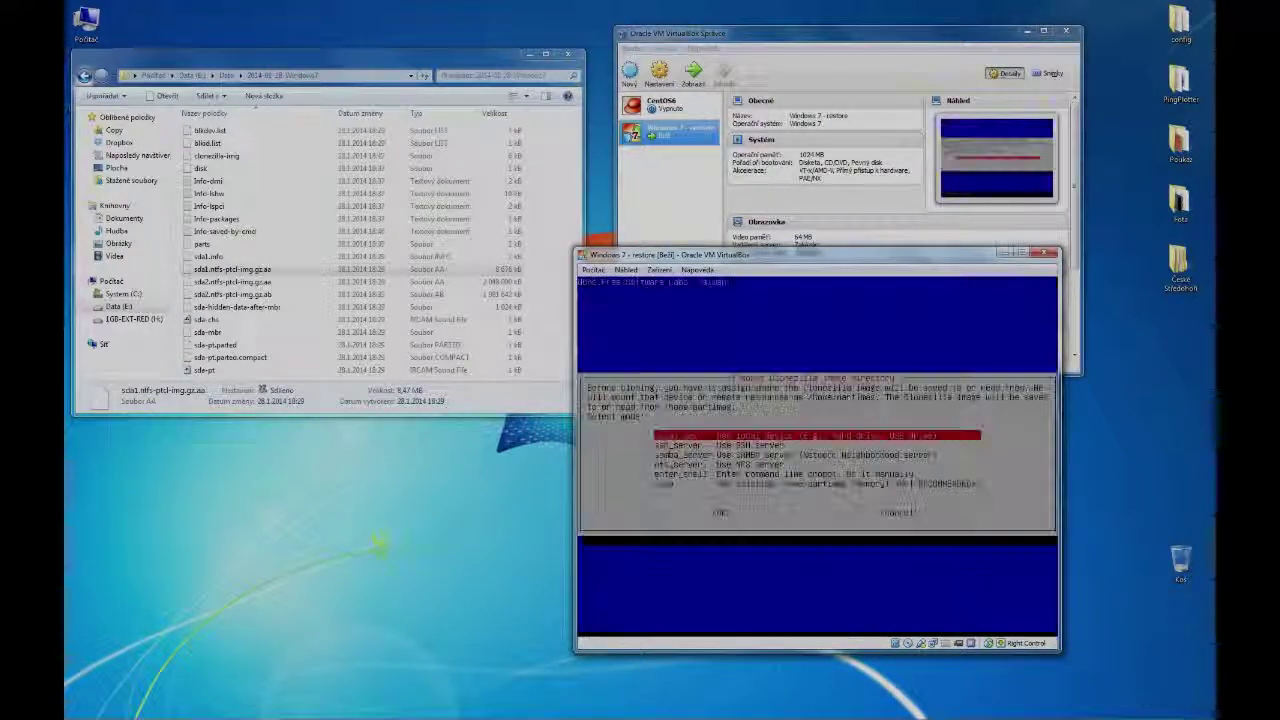
Select samba_server as the image repository and configure the network through DHCP
key(Down)
key(Down)
key(Return)
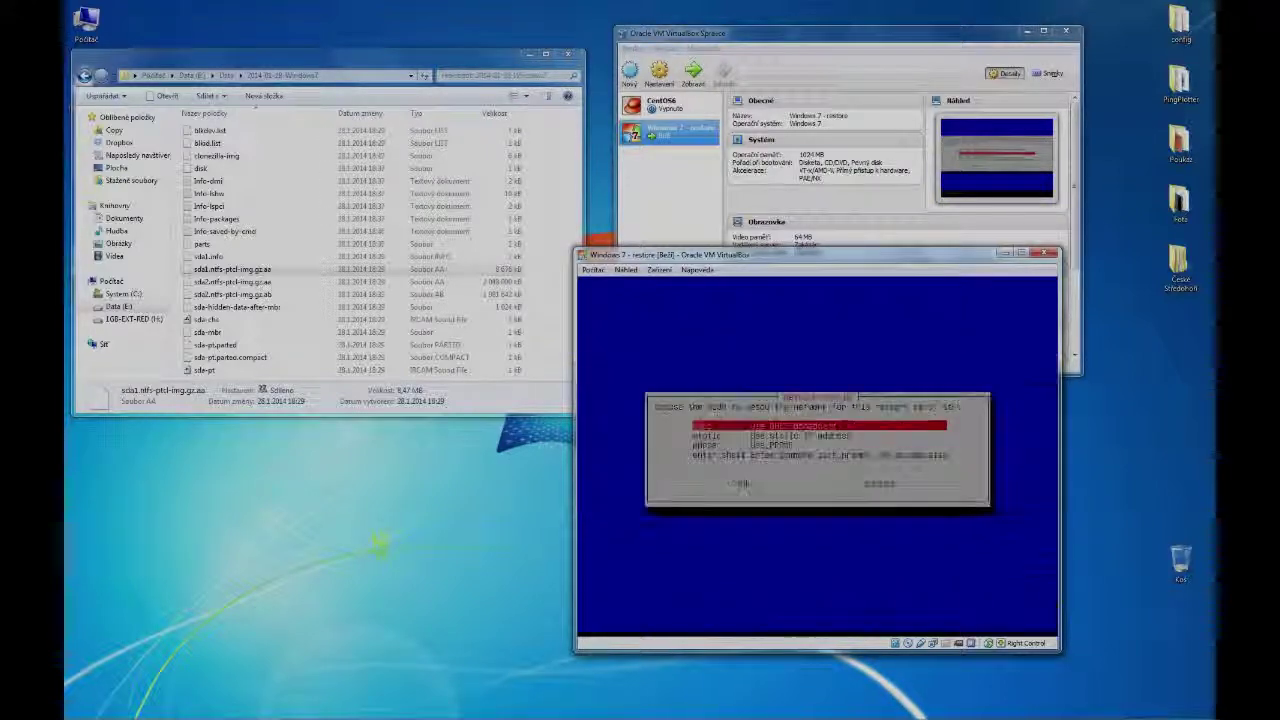
key(Return)
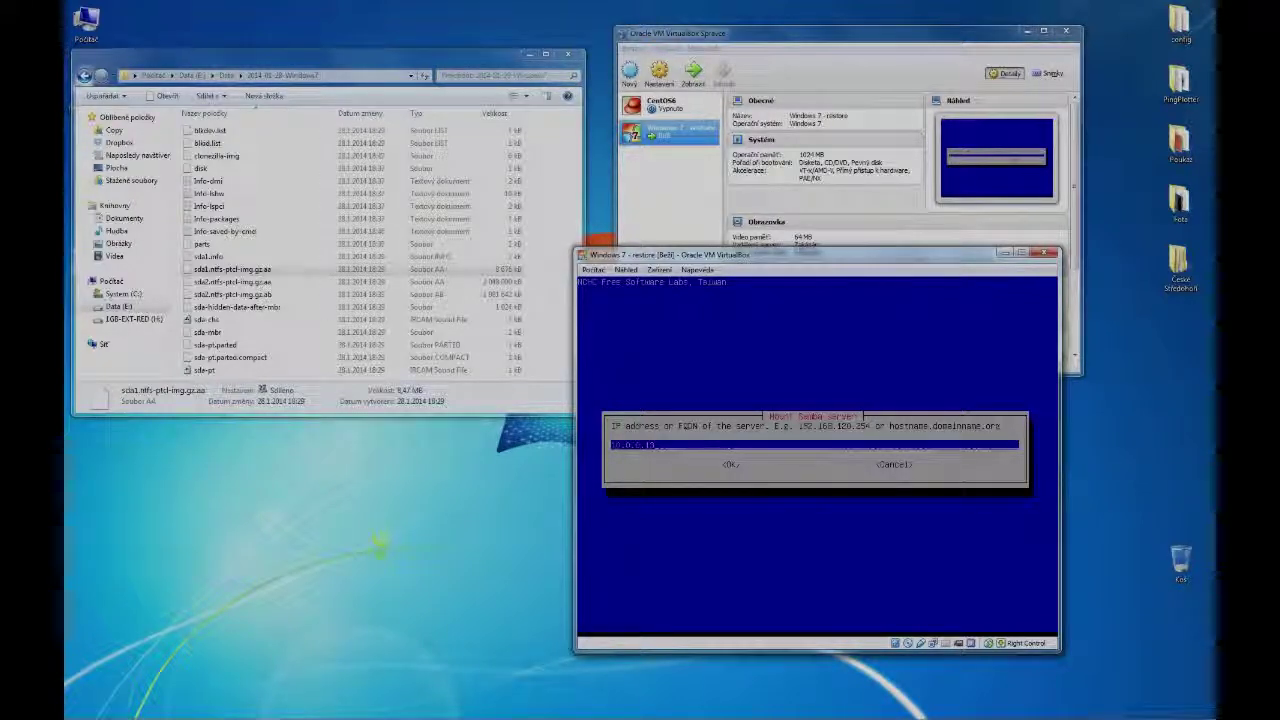
Set the Samba server address to 10.0.0.13, leave the domain empty, and set the account to user
key(Tab)
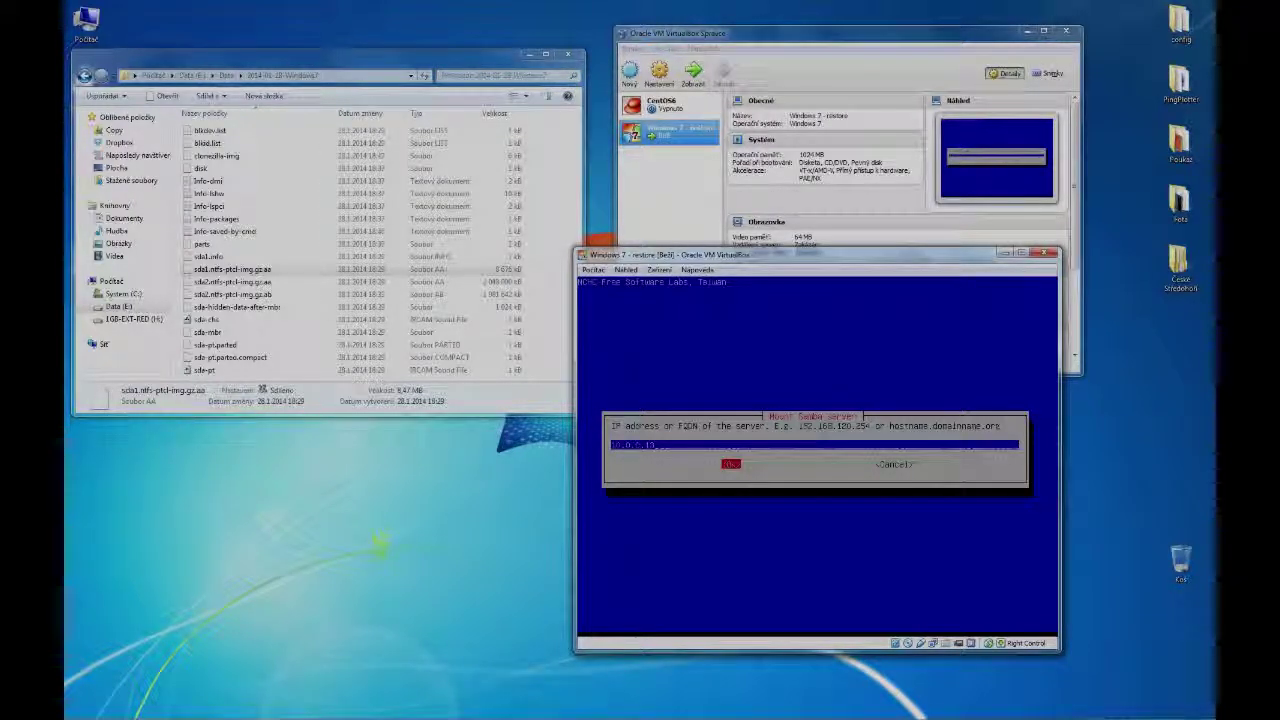
key(Return)
key(Tab)
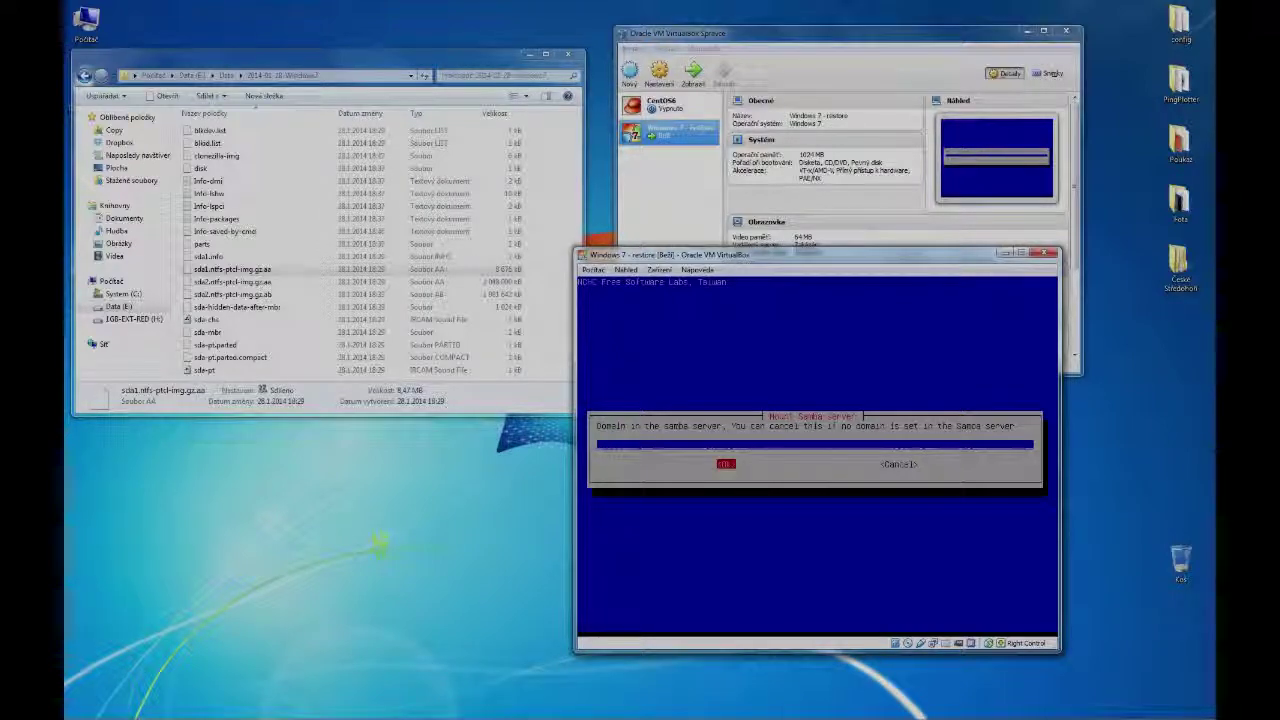
key(Return)
key(BackSpace)
key(BackSpace)
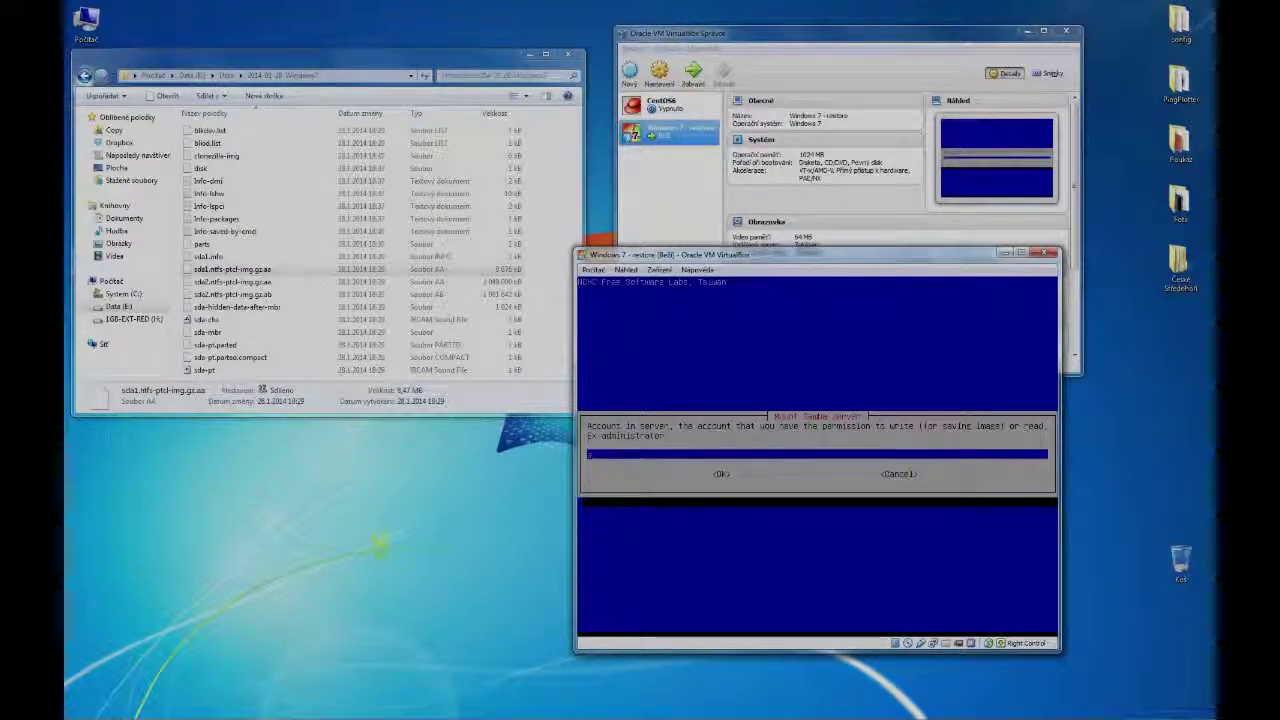
key(BackSpace)
text(user)
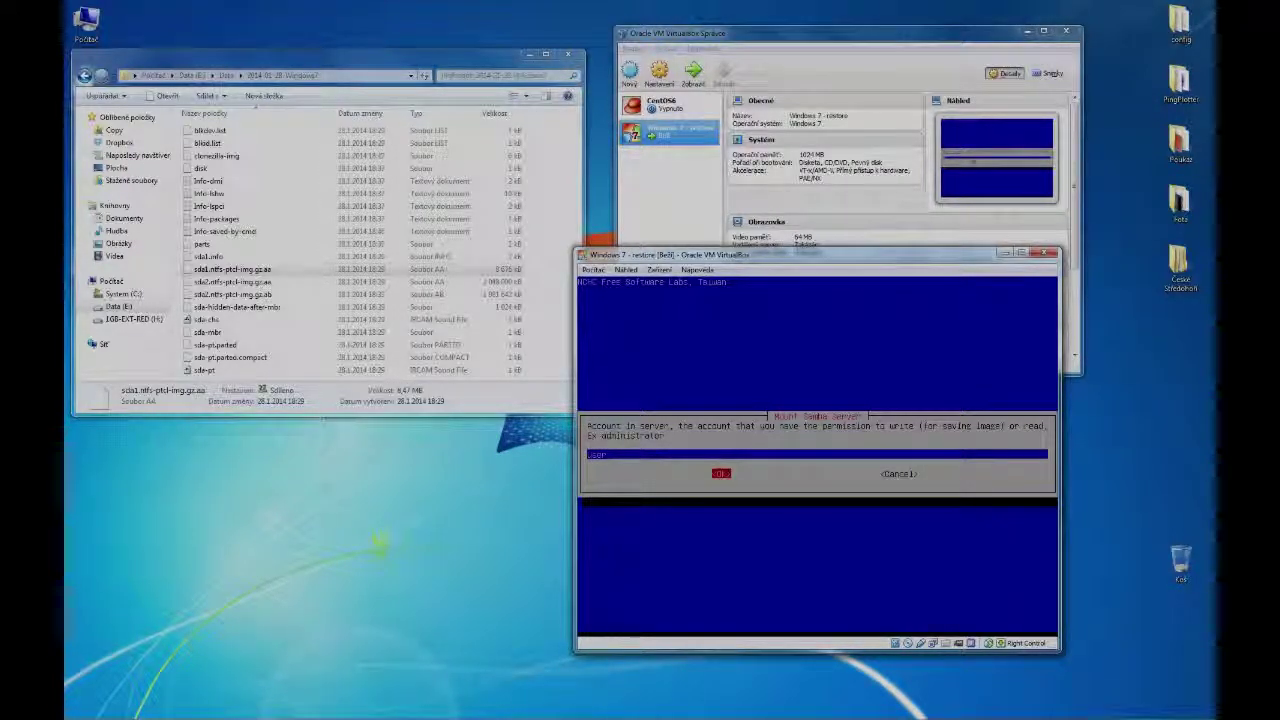
key(Return)
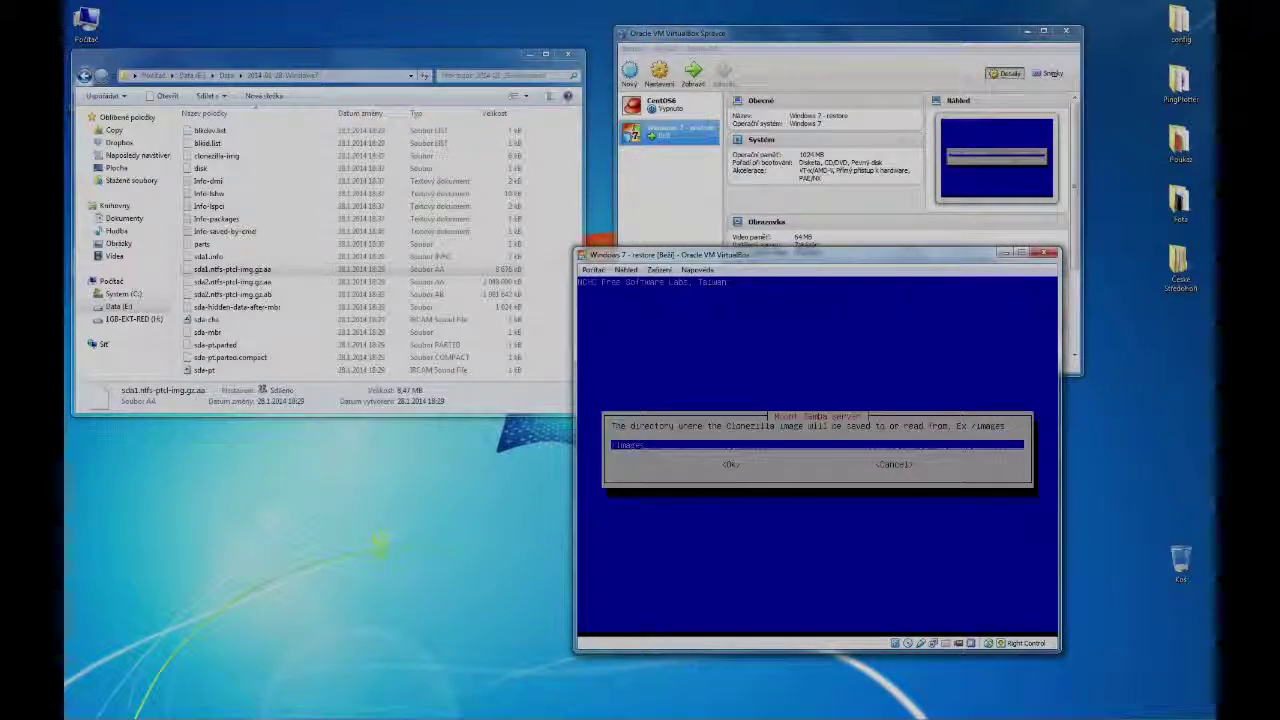
Set the Clonezilla image directory on the Samba server to /Data
key(BackSpace)
key(BackSpace)
key(BackSpace)
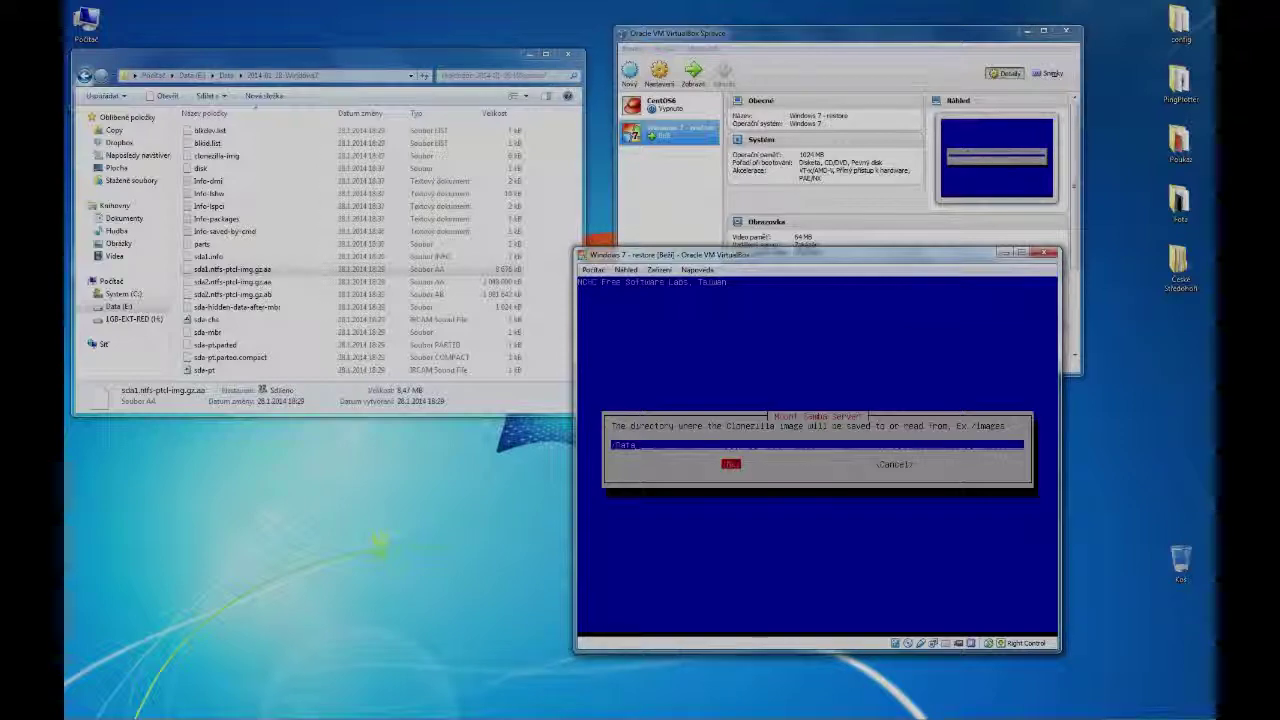
key(Return)
Enter the Samba account password to mount the share and continue to the Clonezilla wizard
key(Return)
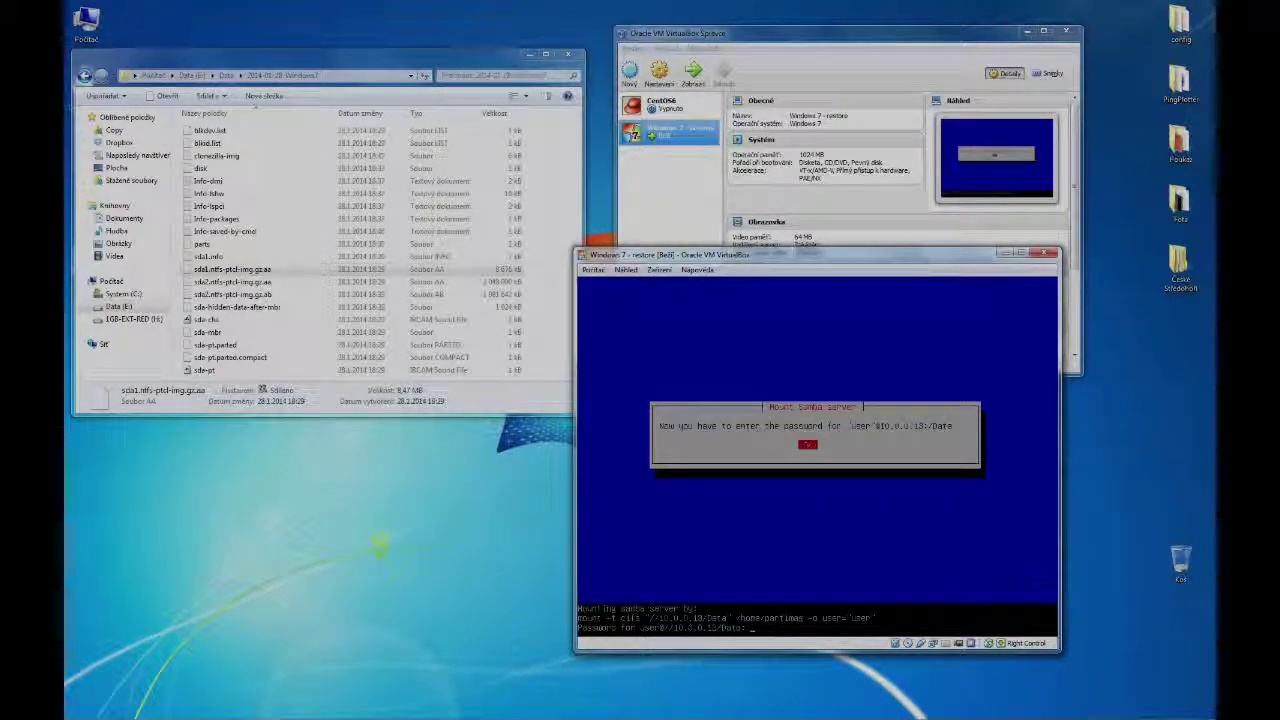
key(Return)
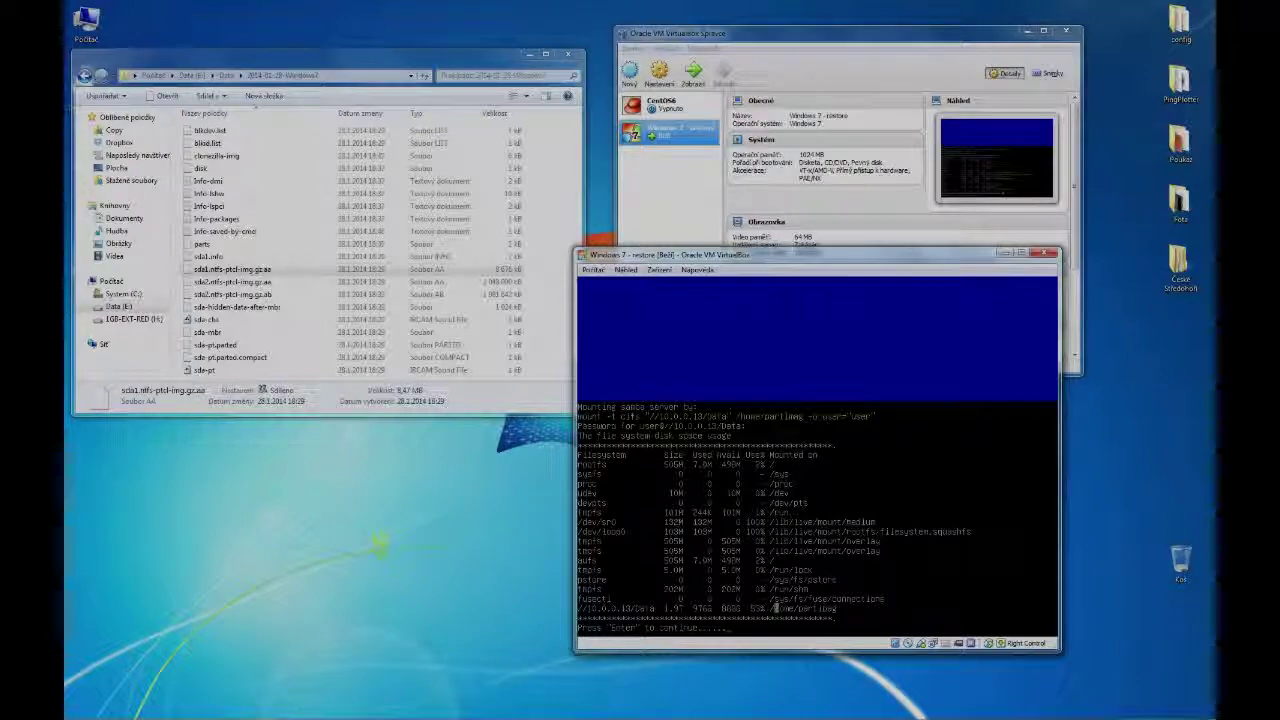
key(Return)
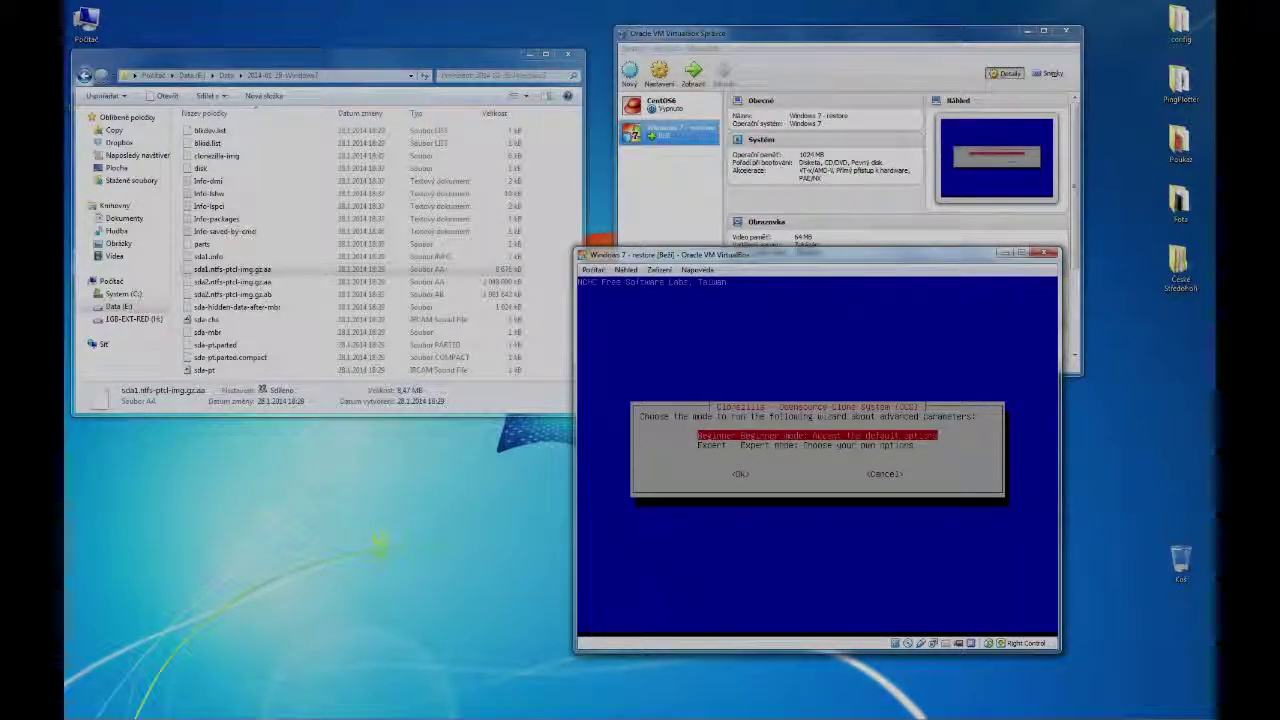
In Beginner mode, choose restoredisk to restore an image to the local disk
key(Return)
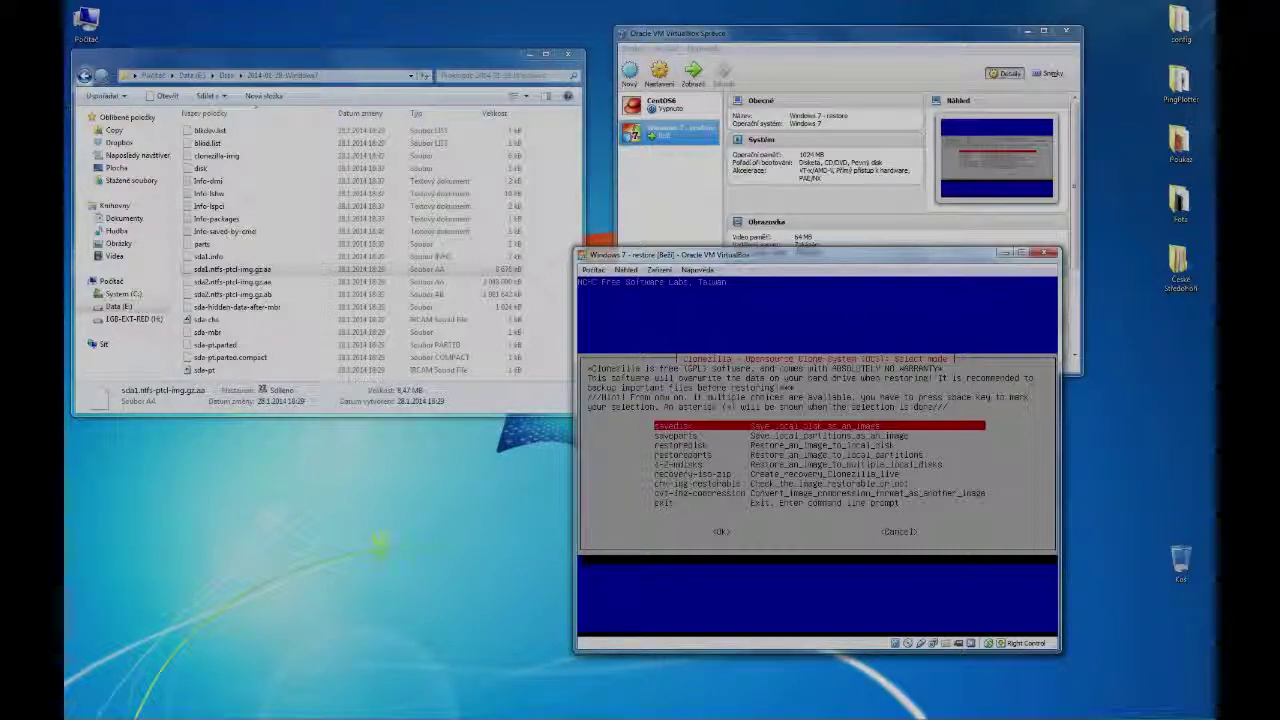
key(Down)
key(Down)
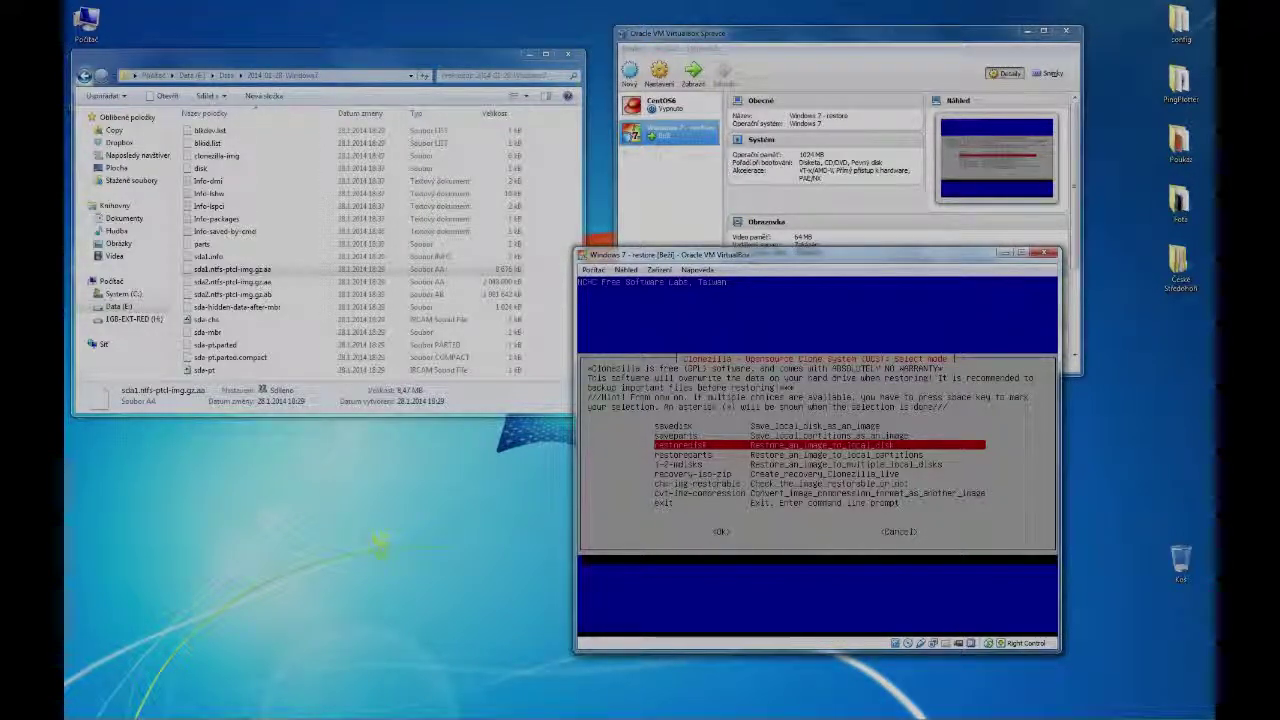
key(Return)
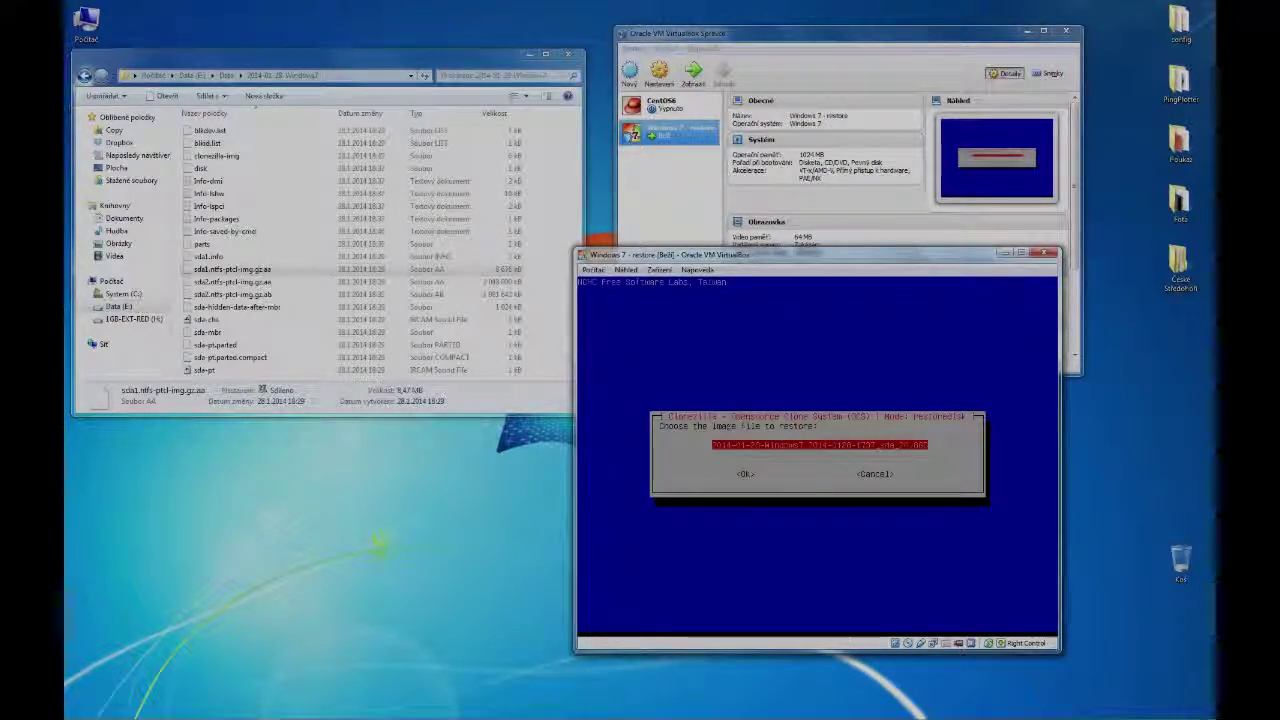
Pick the 2014-01-28-Windows7 image for restoring and sda as the target disk
key(Tab)
key(Return)
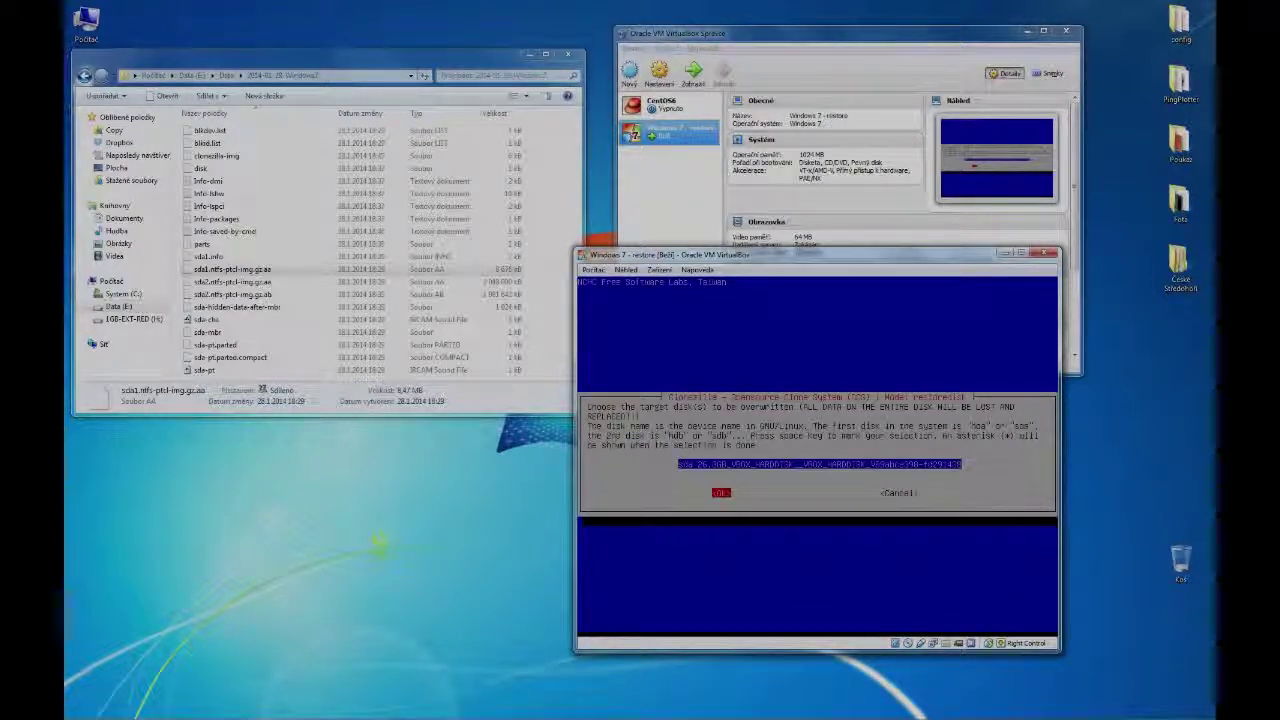
key(Return)
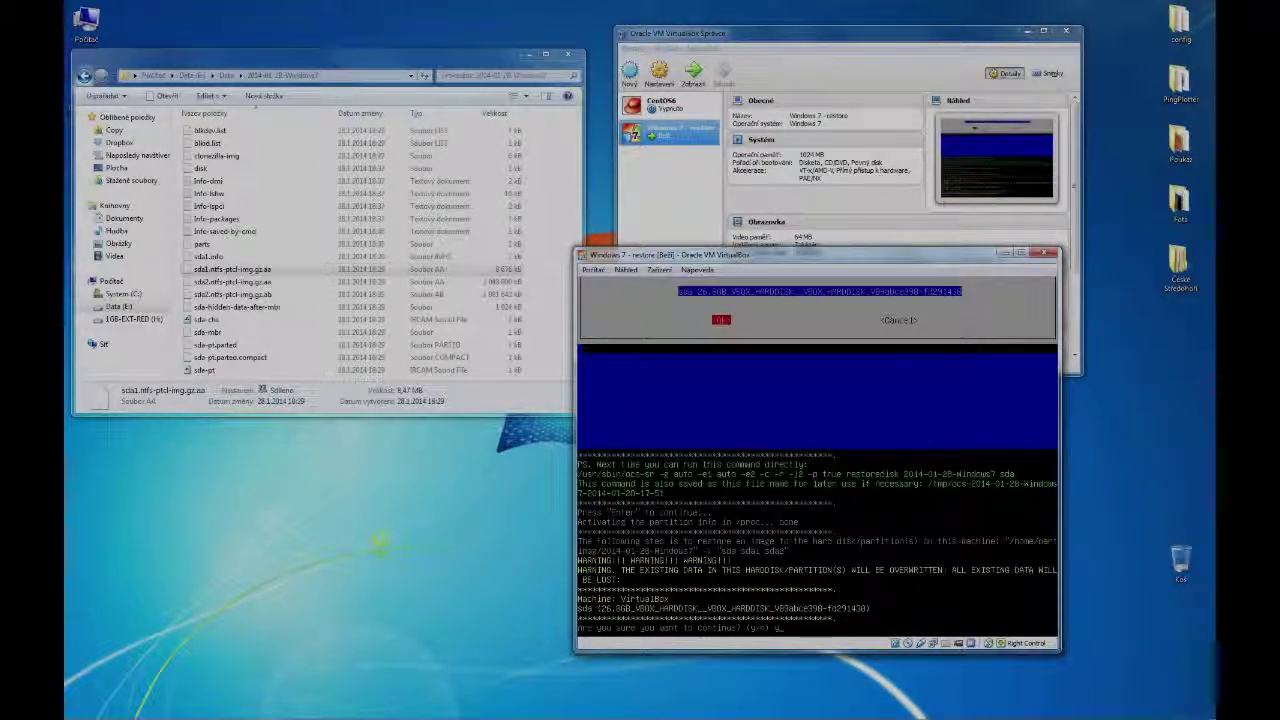
Answer y to both overwrite confirmations to start restoring the image to disk sda
text(y)
key(Return)
text(y)
key(Return)
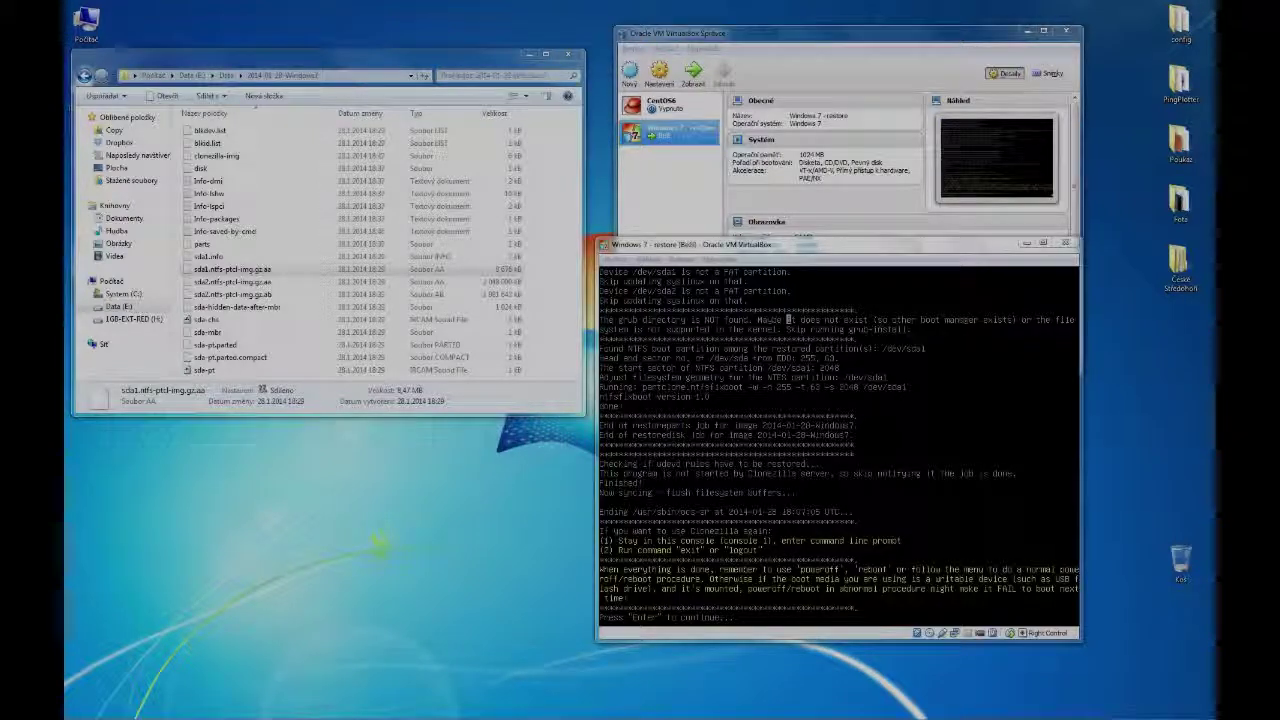
Finish the restore job and choose poweroff for the Windows 7 - restore machine
key(Return)
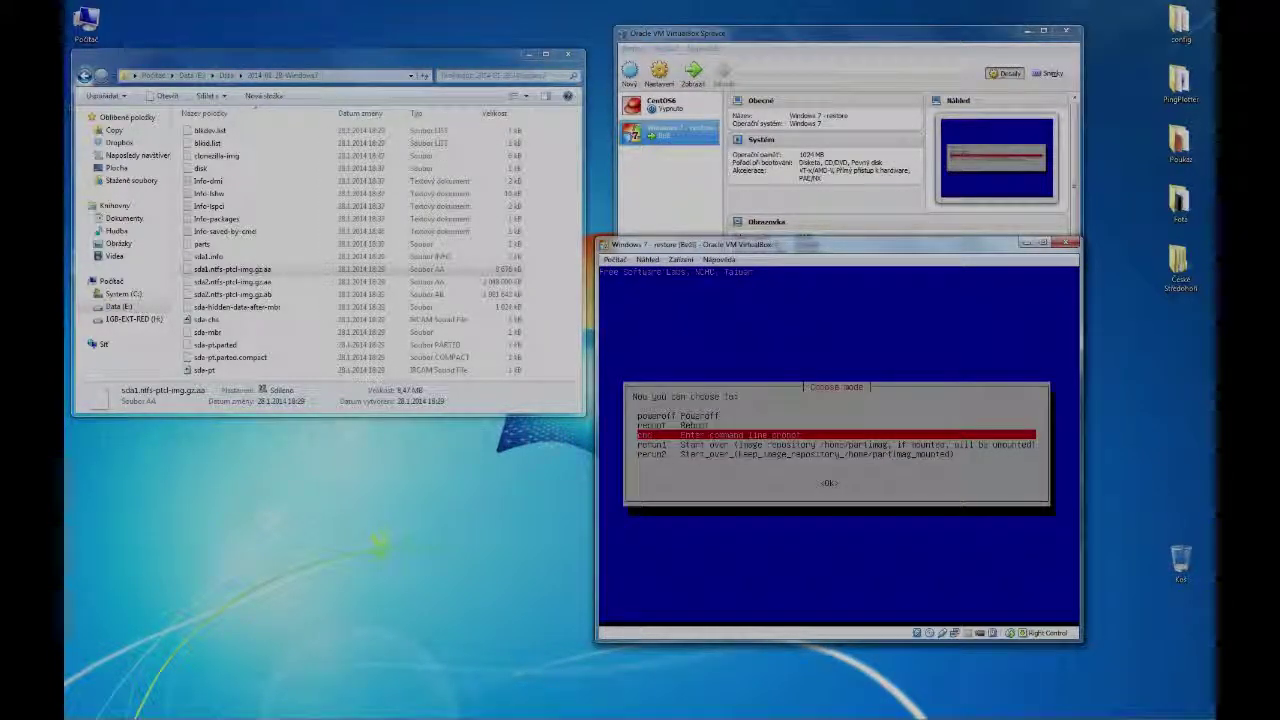
key(Up)
key(Up)
key(Return)
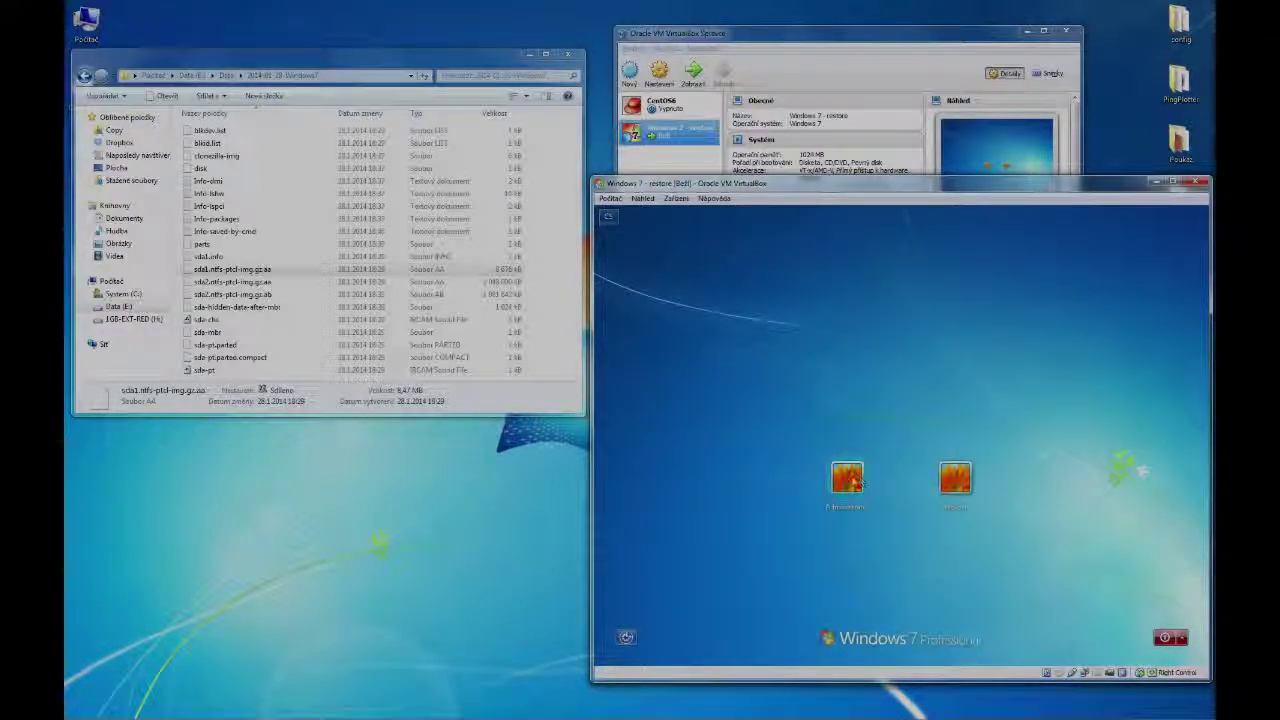
Log on to the restored Windows 7 system with the first listed user account
click(850, 478)
key(Return)
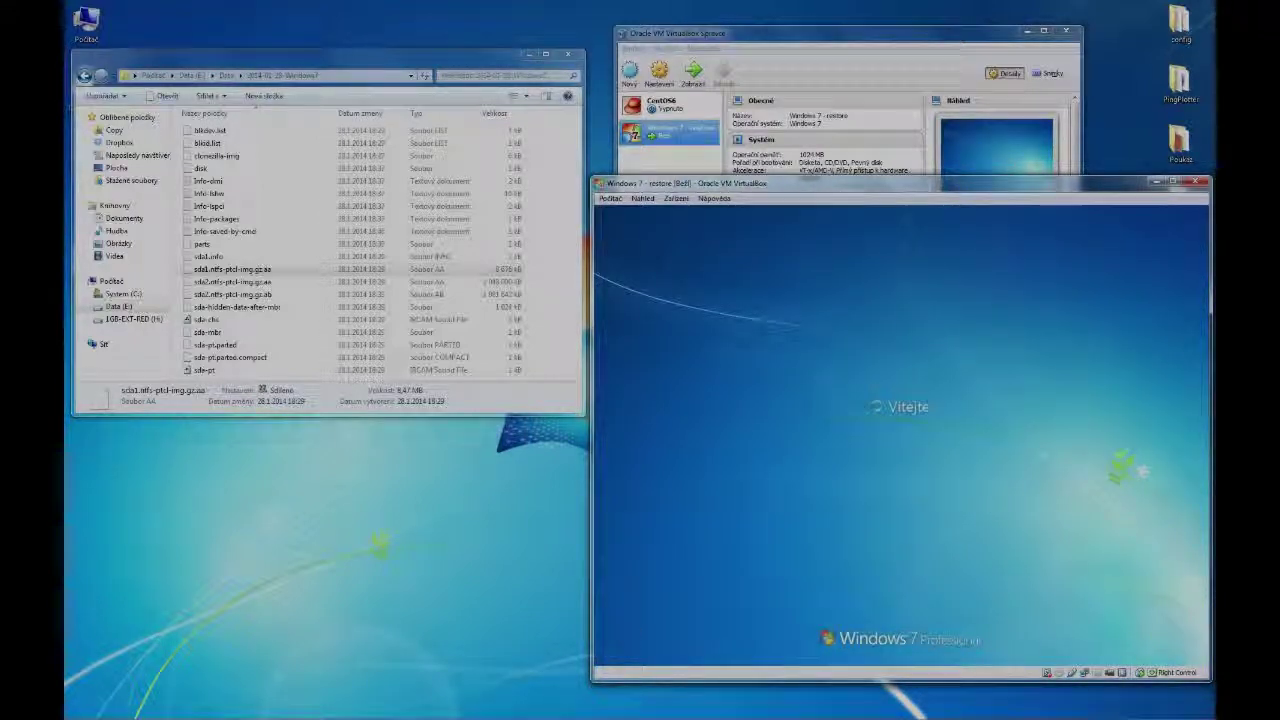